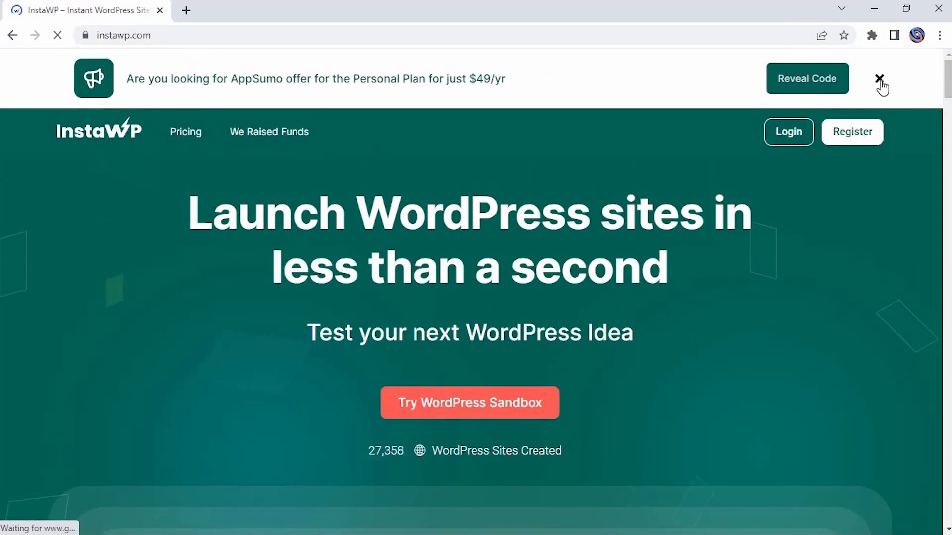
Dismiss the promotional offer, open the WordPress sandbox and create a new temporary site with the default settings
{"action": "left_click", "coordinate": [879, 80]}
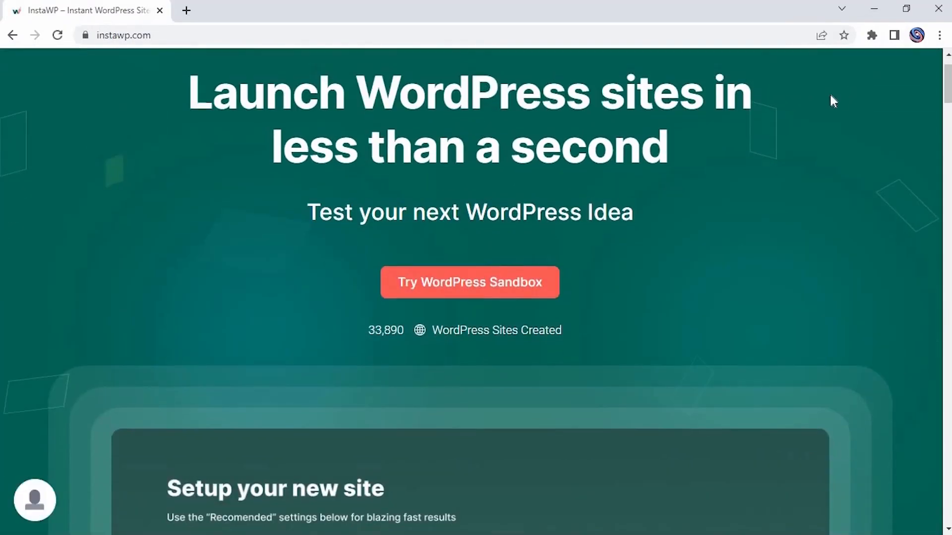
{"action": "left_click", "coordinate": [463, 285]}
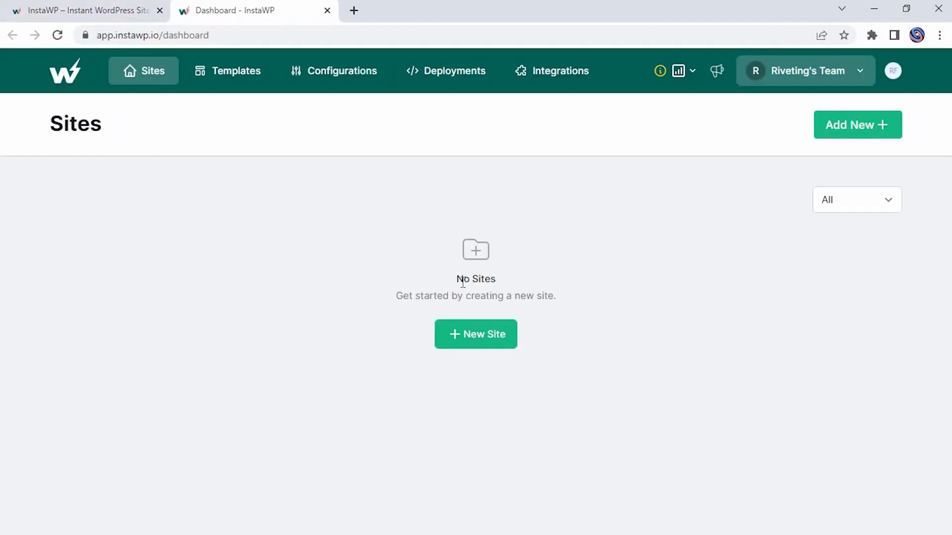
{"action": "left_click", "coordinate": [481, 341]}
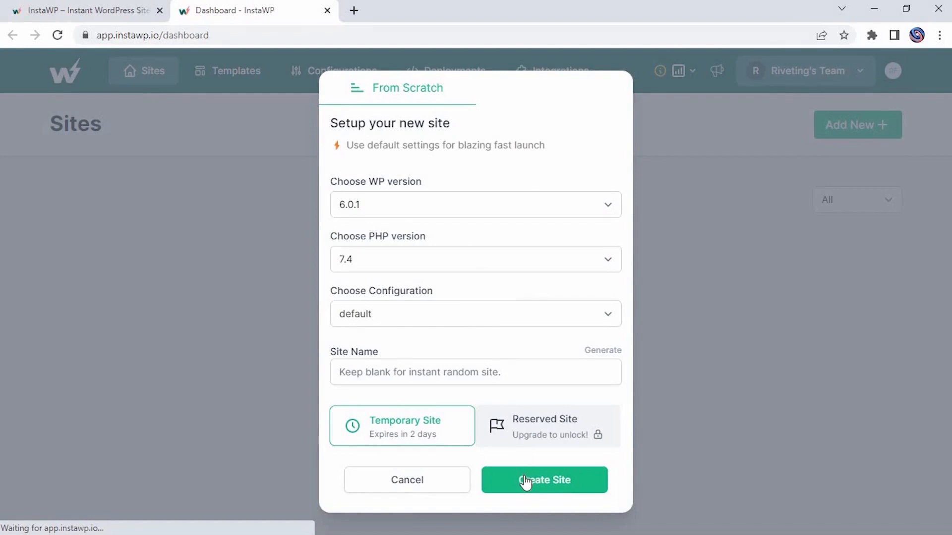
{"action": "left_click", "coordinate": [527, 480]}
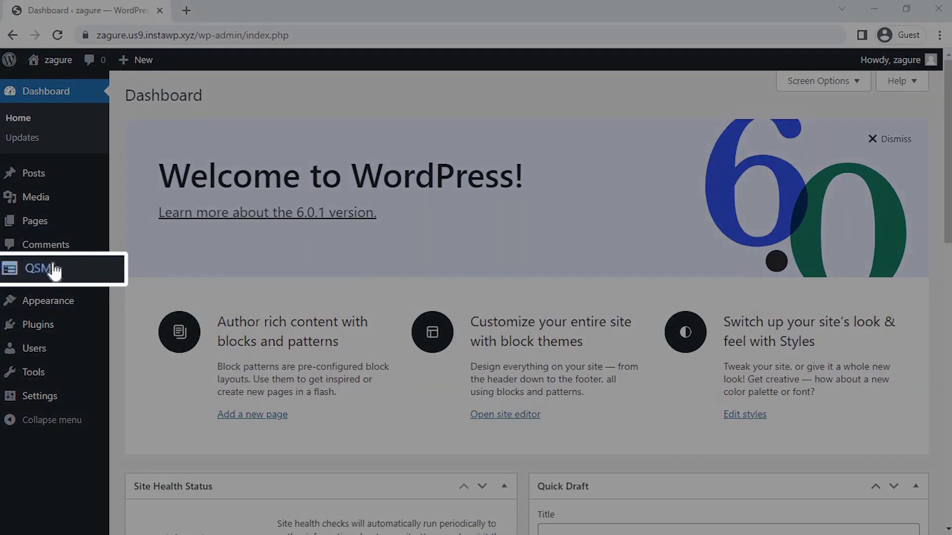
Start a new quiz in QSM's Quizzes & Surveys and continue to its settings with the Default Theme
{"action": "mouse_move", "coordinate": [55, 270]}
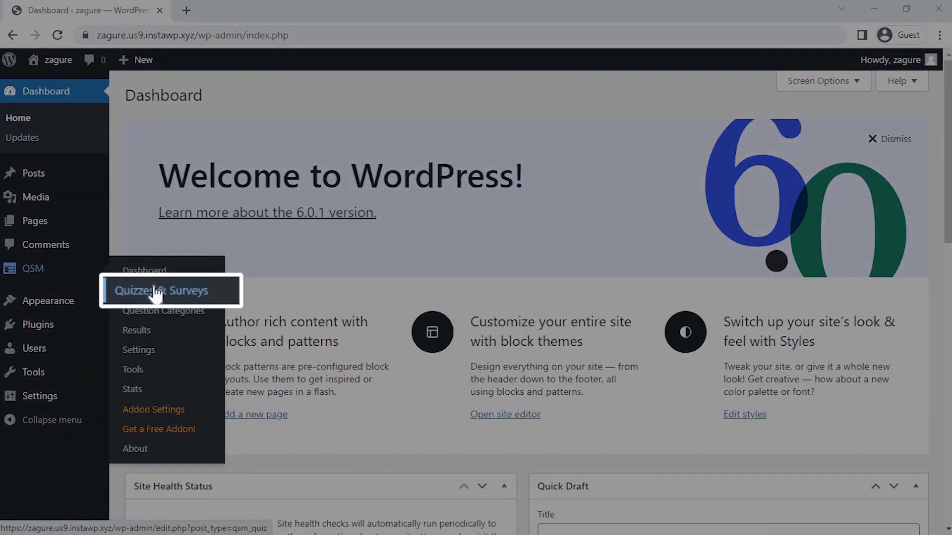
{"action": "left_click", "coordinate": [157, 291]}
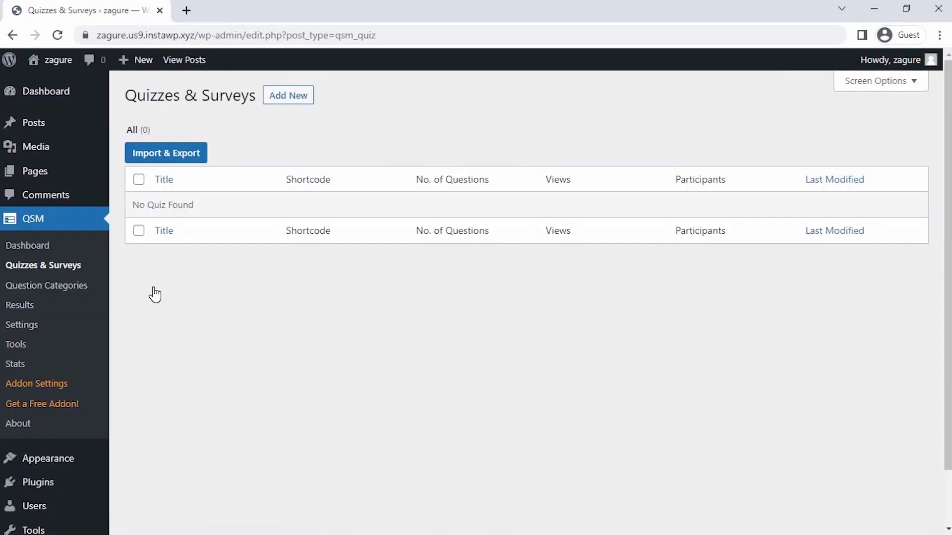
{"action": "left_click", "coordinate": [275, 97]}
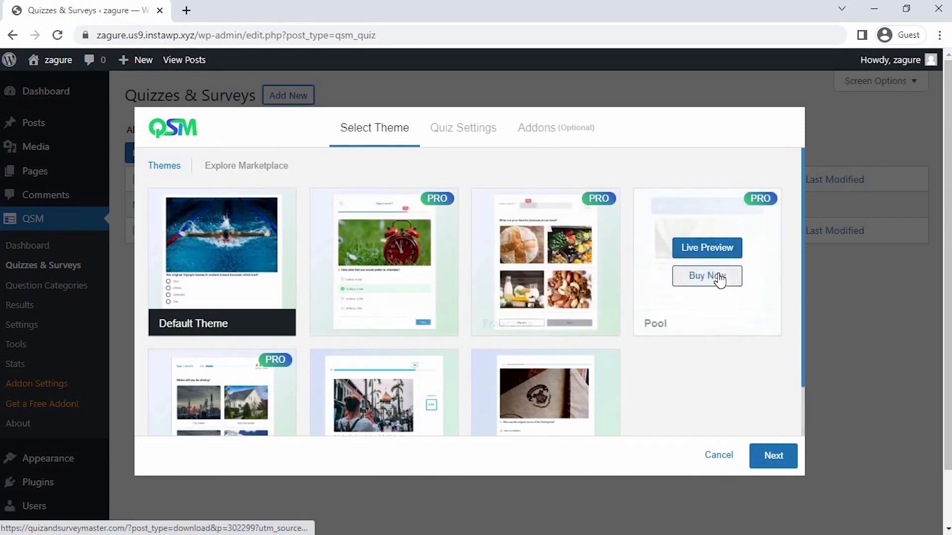
{"action": "scroll", "coordinate": [718, 278], "scroll_direction": "down", "scroll_amount": 2}
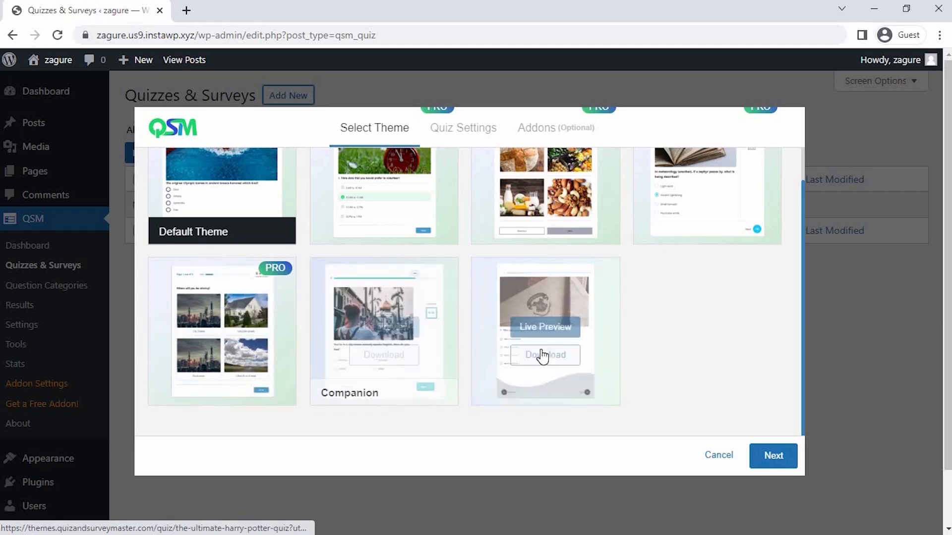
{"action": "left_click", "coordinate": [766, 456]}
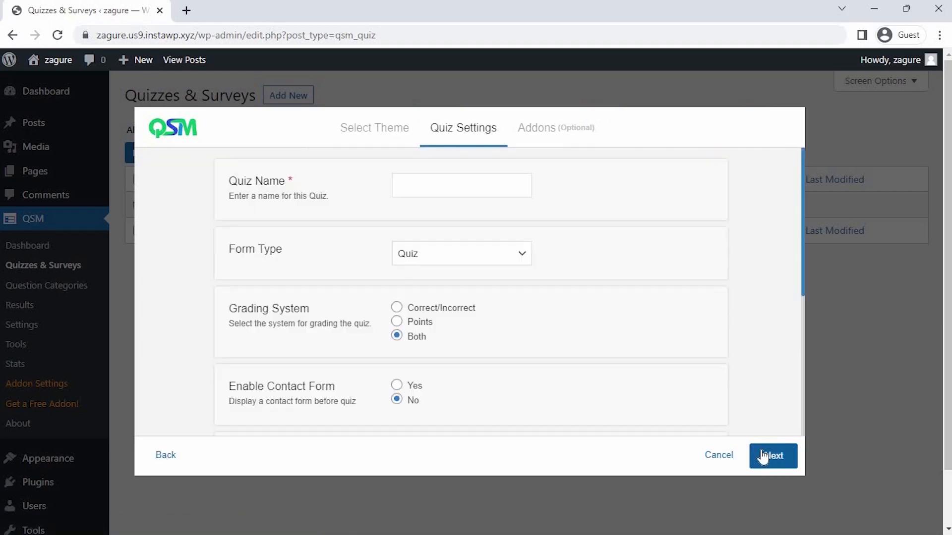
Name the quiz "Country Flags Quiz" and choose Quiz as its form type
{"action": "left_click", "coordinate": [408, 186]}
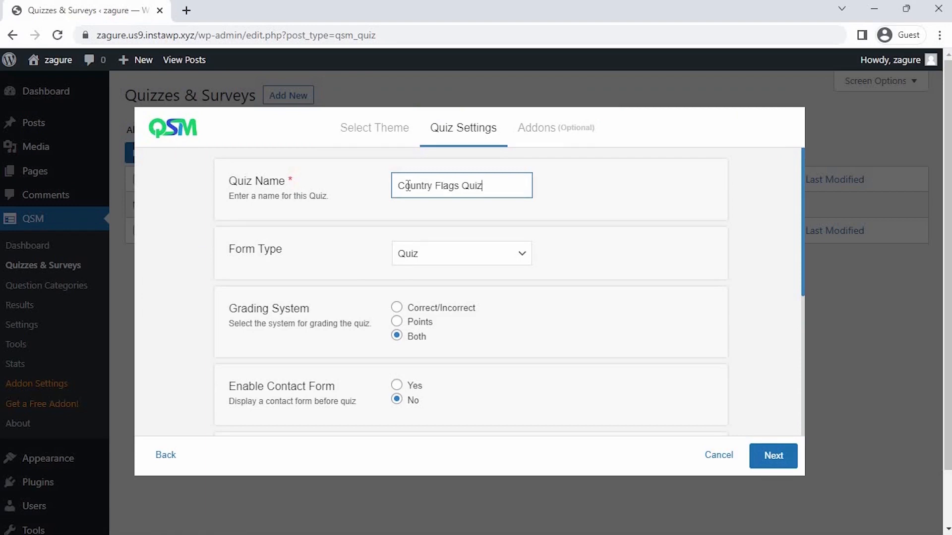
{"action": "left_click", "coordinate": [477, 255]}
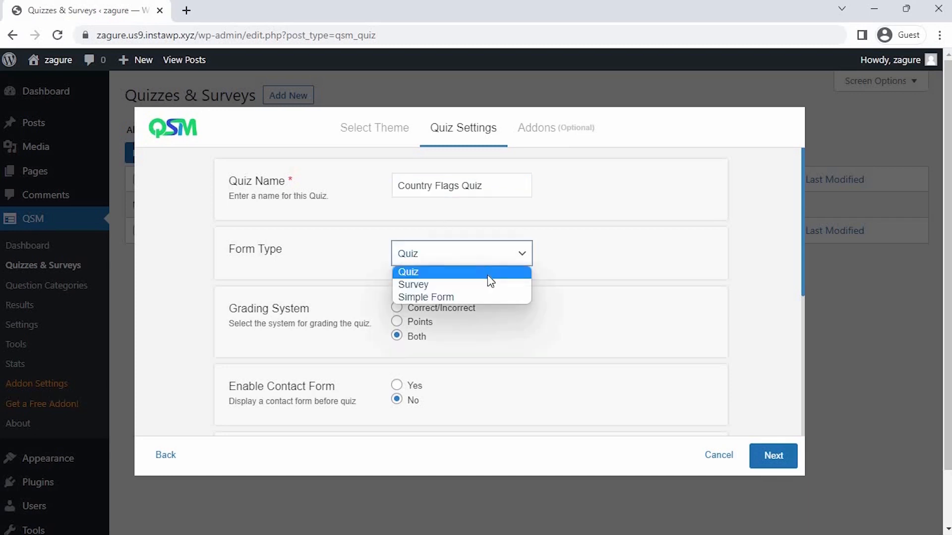
{"action": "left_click", "coordinate": [488, 274]}
Set the quiz time limit to 3 minutes and the Require User Login option to No
{"action": "scroll", "coordinate": [414, 400], "scroll_direction": "down", "scroll_amount": 2}
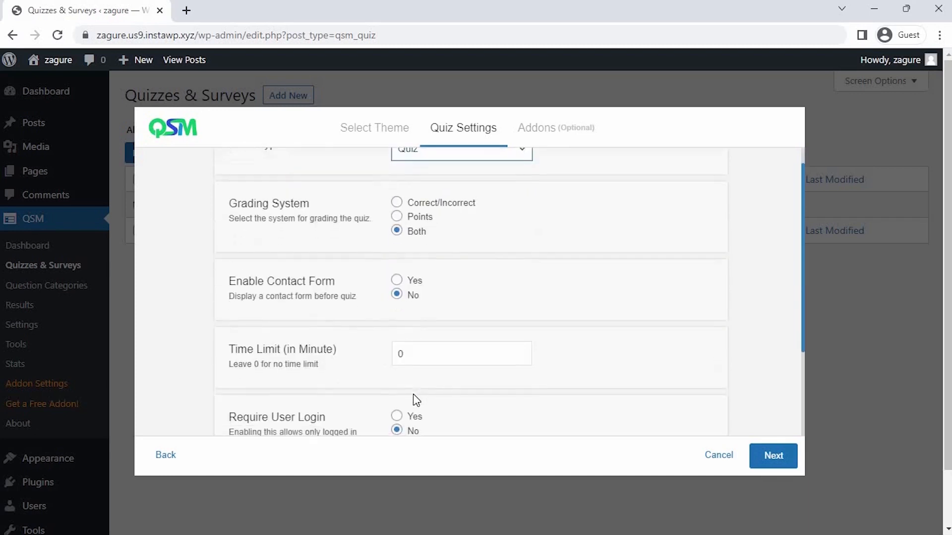
{"action": "double_click", "coordinate": [520, 352]}
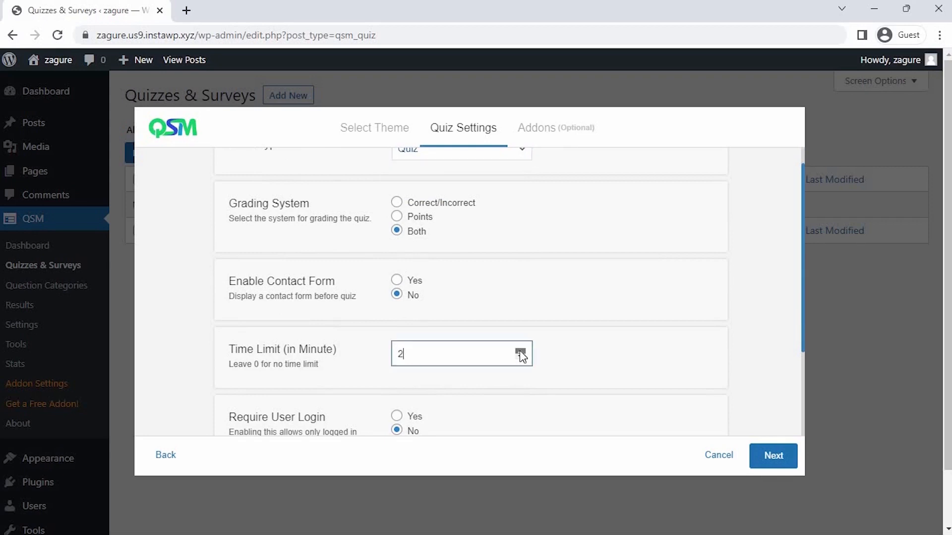
{"action": "scroll", "coordinate": [520, 355], "scroll_direction": "down", "scroll_amount": 1}
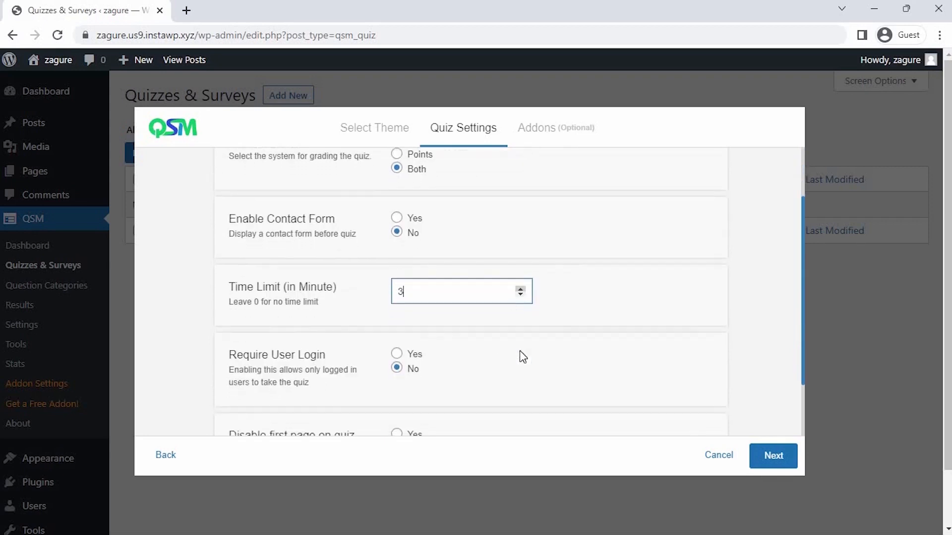
{"action": "left_click", "coordinate": [396, 354]}
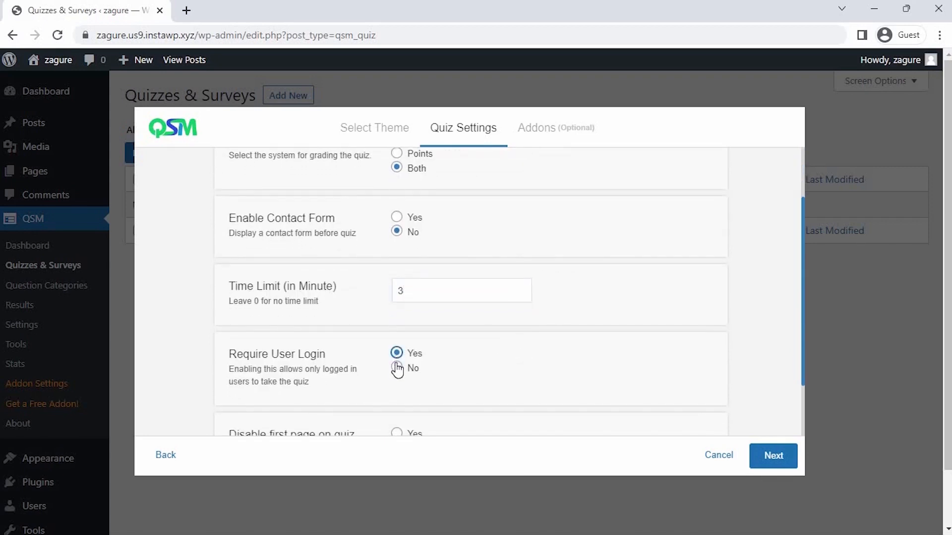
{"action": "left_click", "coordinate": [400, 370]}
Accept the remaining quiz settings and create the quiz without any optional addons
{"action": "scroll", "coordinate": [487, 363], "scroll_direction": "down", "scroll_amount": 2}
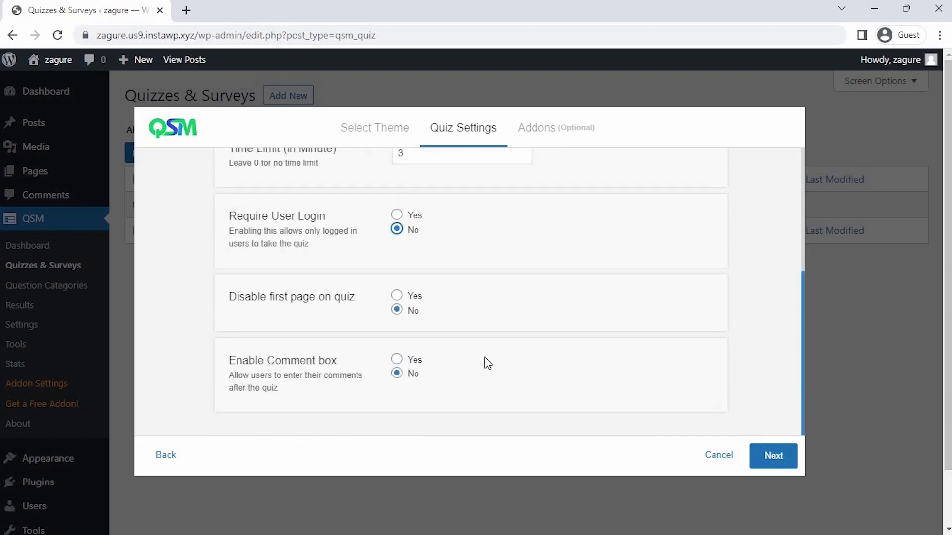
{"action": "left_click", "coordinate": [769, 454]}
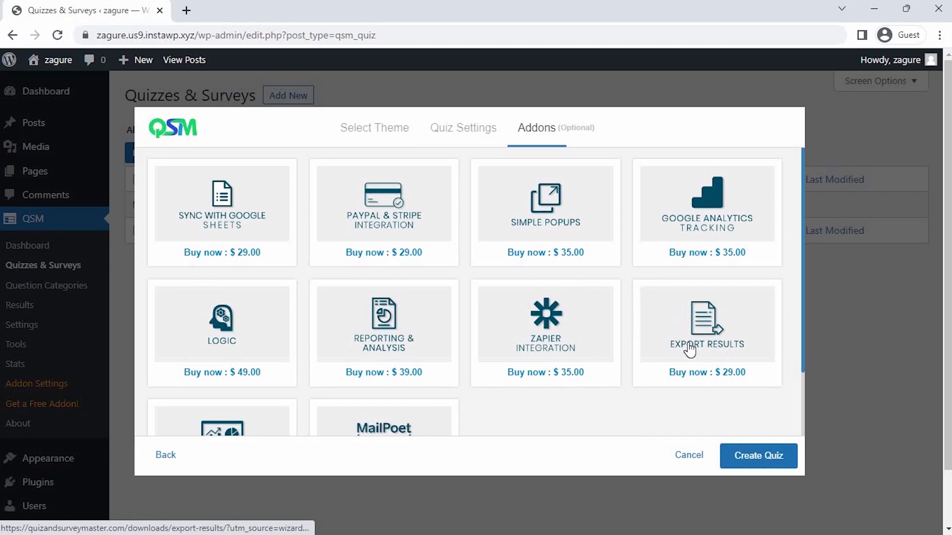
{"action": "scroll", "coordinate": [690, 349], "scroll_direction": "down", "scroll_amount": 3}
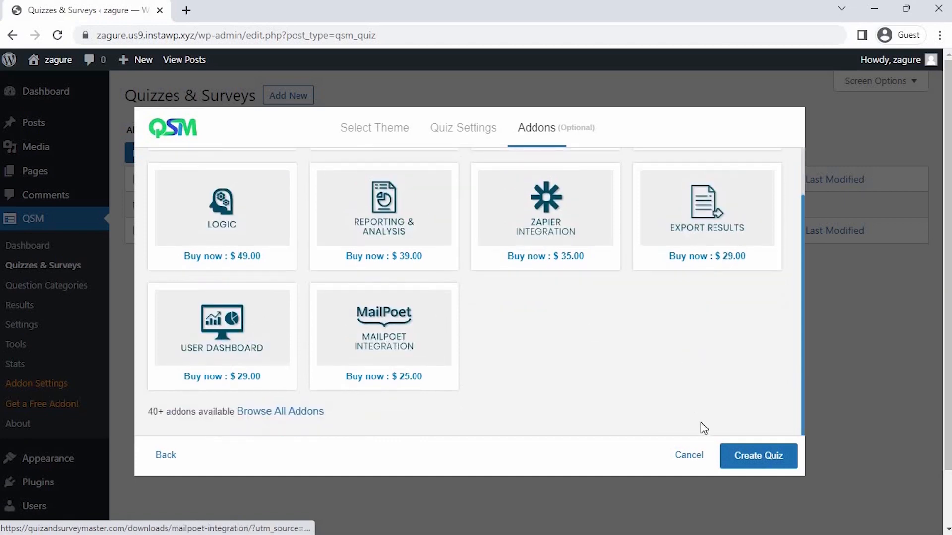
{"action": "left_click", "coordinate": [740, 457]}
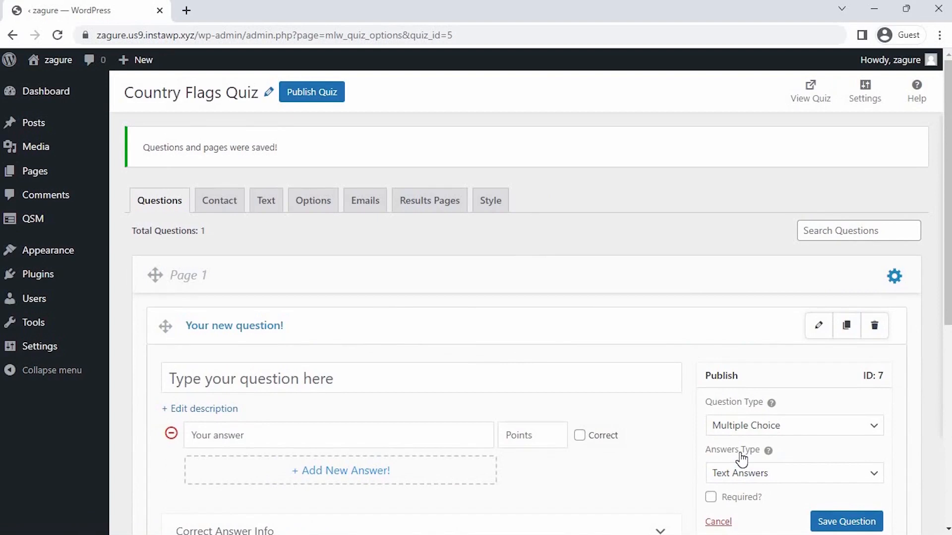
Enter "Guess the Country Flag Correctly !!!!" as the title of the first question
{"action": "scroll", "coordinate": [741, 460], "scroll_direction": "down", "scroll_amount": 2}
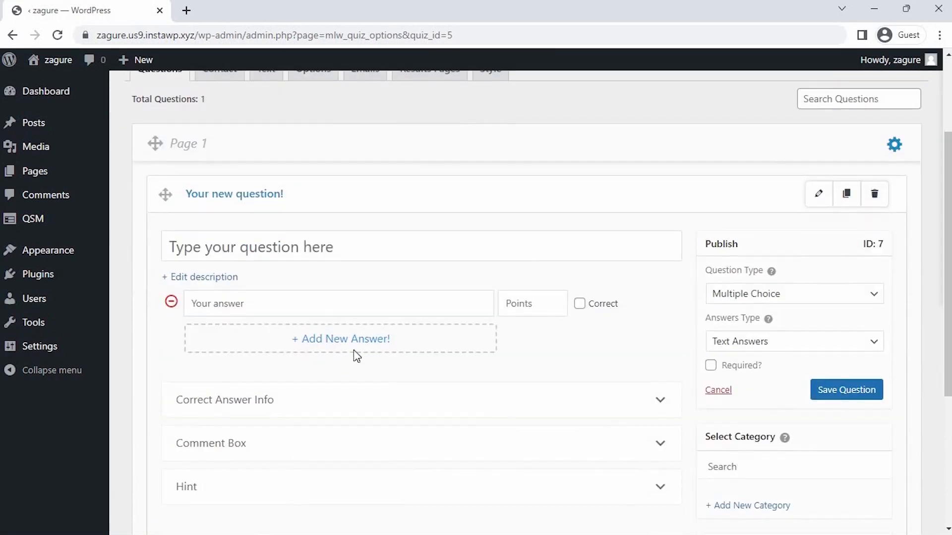
{"action": "scroll", "coordinate": [267, 257], "scroll_direction": "down", "scroll_amount": 1}
{"action": "left_click", "coordinate": [234, 234]}
{"action": "type", "text": "Guess "}
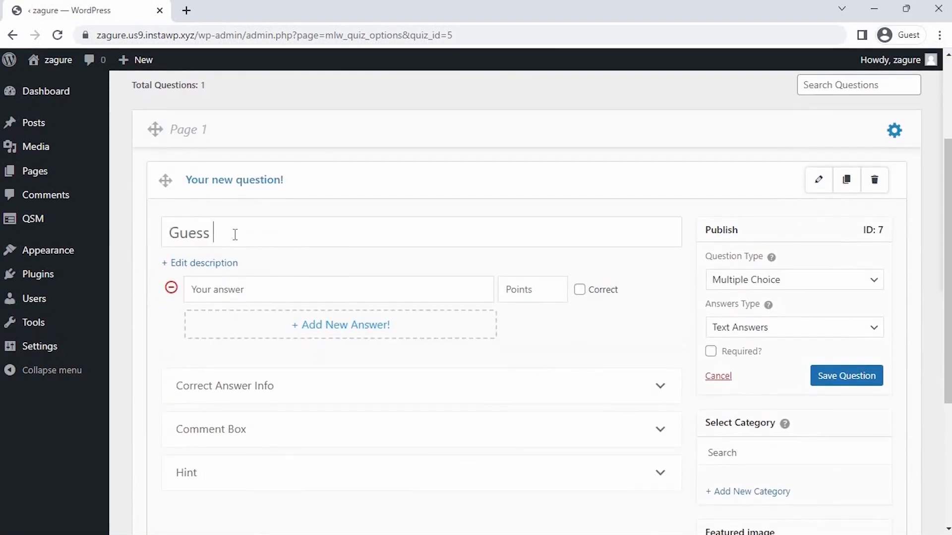
{"action": "type", "text": "the Country D"}
{"action": "type", "text": "lag Correctly"}
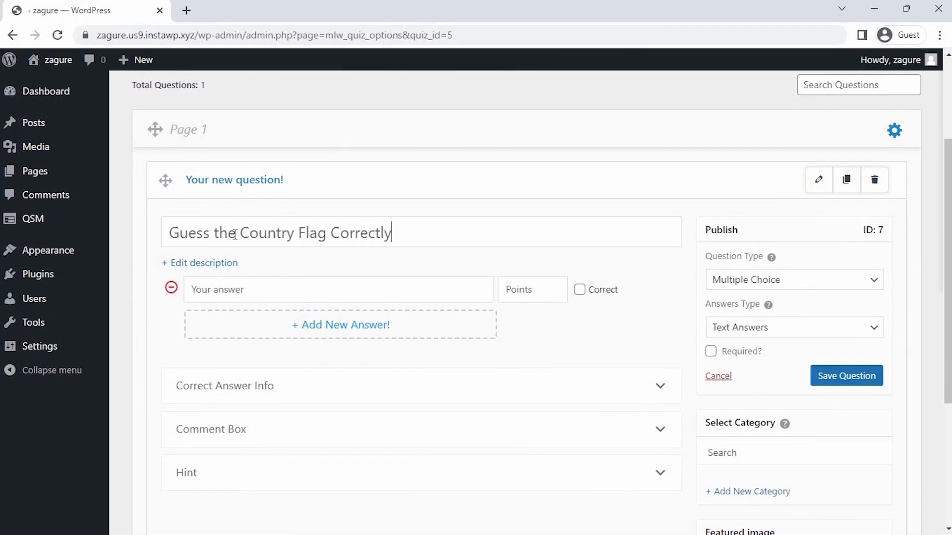
{"action": "type", "text": " !!!!"}
Choose Multiple Choice as the question type and Text Answers as the answers type
{"action": "left_click", "coordinate": [741, 280]}
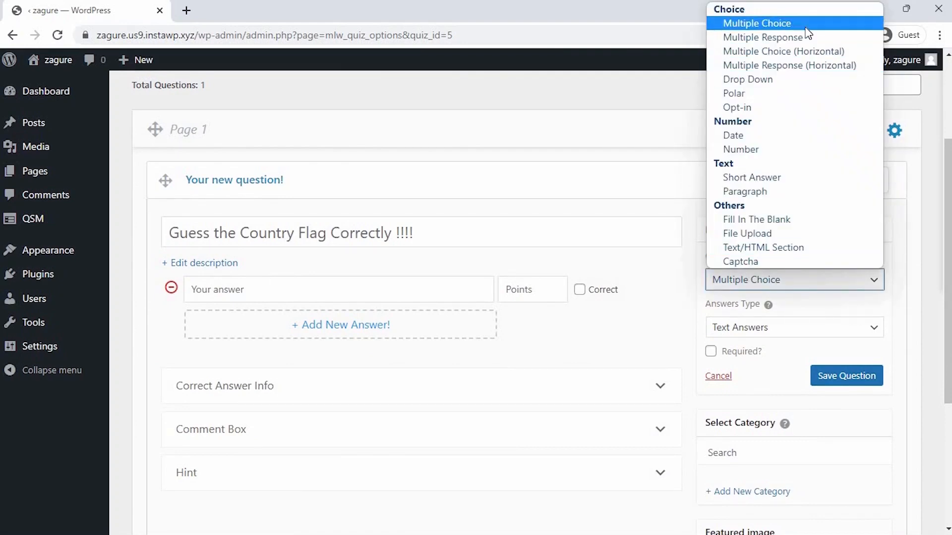
{"action": "left_click", "coordinate": [806, 25]}
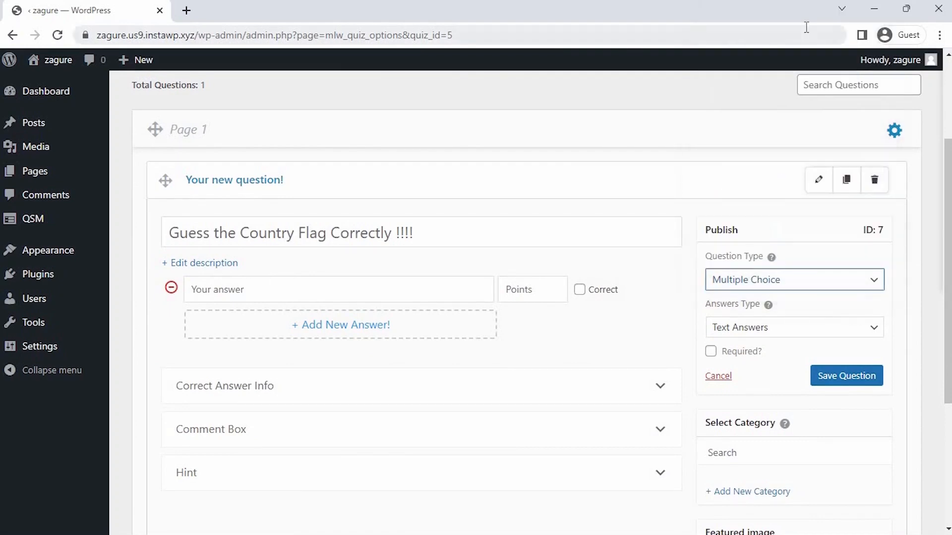
{"action": "left_click", "coordinate": [784, 335]}
{"action": "left_click", "coordinate": [780, 344]}
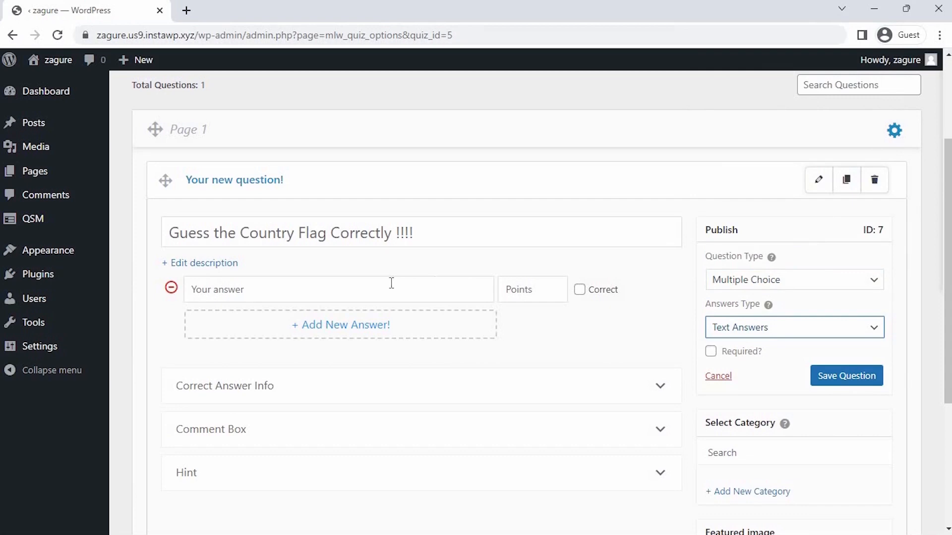
Insert the Croatian flag image from the media library into the question's description
{"action": "left_click", "coordinate": [195, 266]}
{"action": "left_click", "coordinate": [651, 282]}
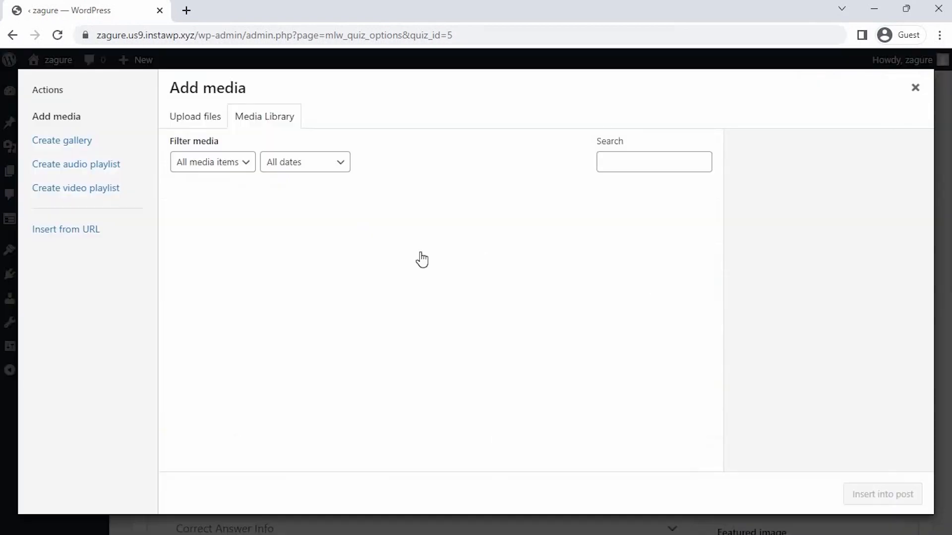
{"action": "left_click", "coordinate": [352, 247]}
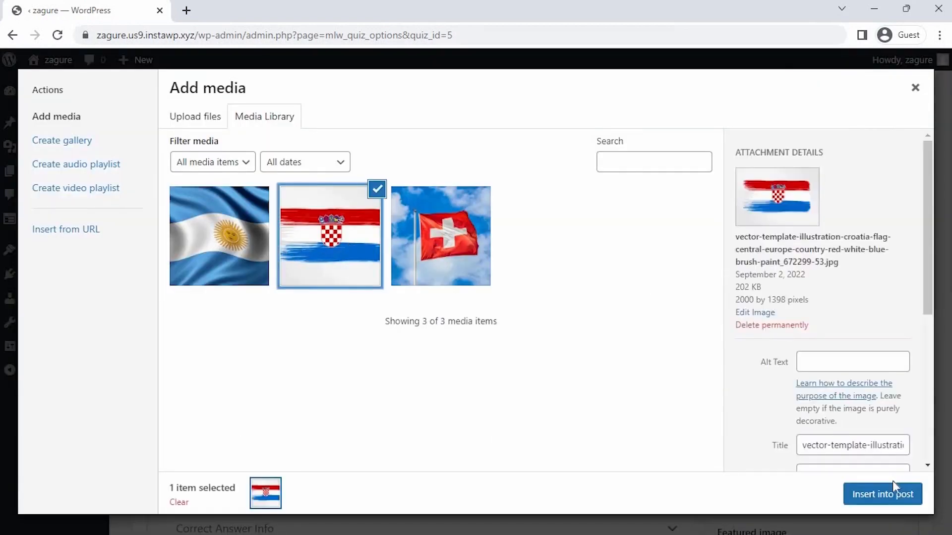
{"action": "left_click", "coordinate": [884, 494]}
Add the three answers "Croatia", "France" and "Armania" to the question
{"action": "scroll", "coordinate": [427, 363], "scroll_direction": "down", "scroll_amount": 2}
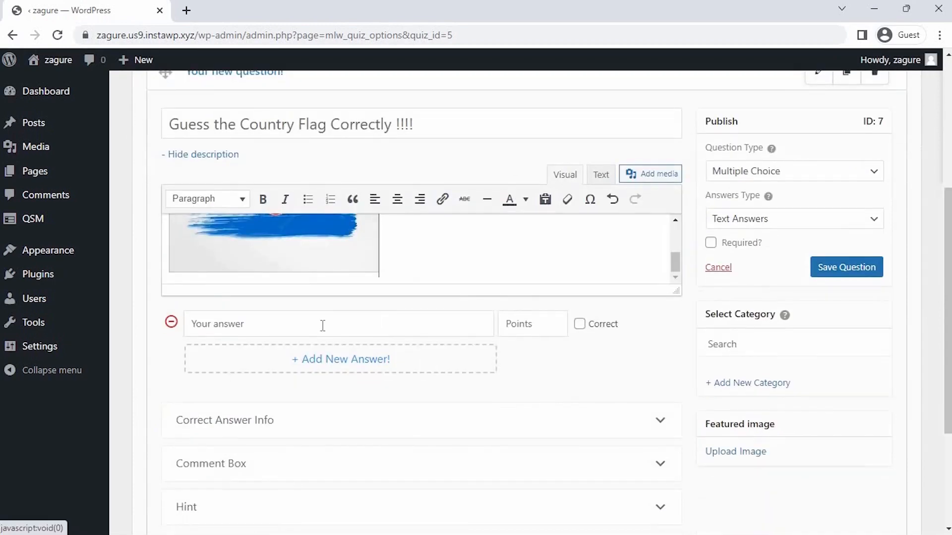
{"action": "left_click", "coordinate": [323, 325]}
{"action": "type", "text": "Croatia"}
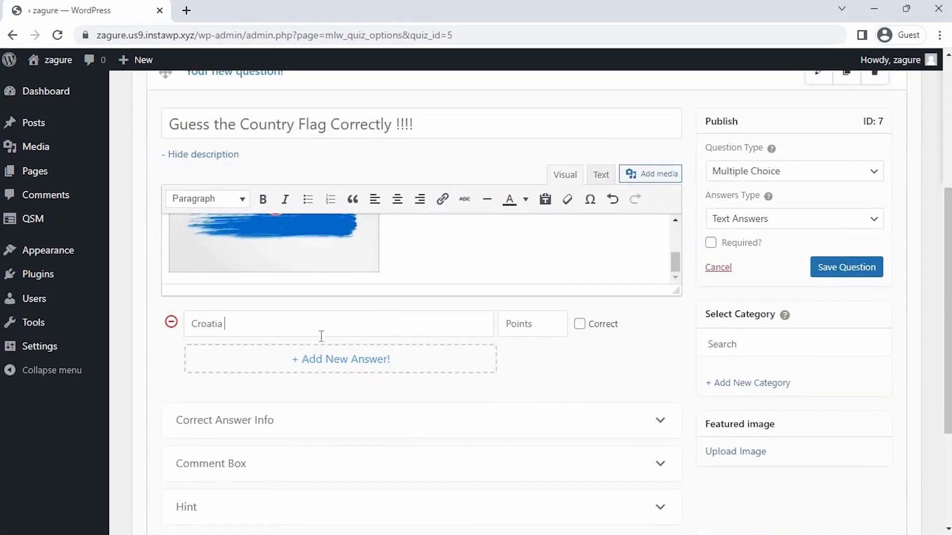
{"action": "left_click", "coordinate": [319, 364]}
{"action": "type", "text": "France"}
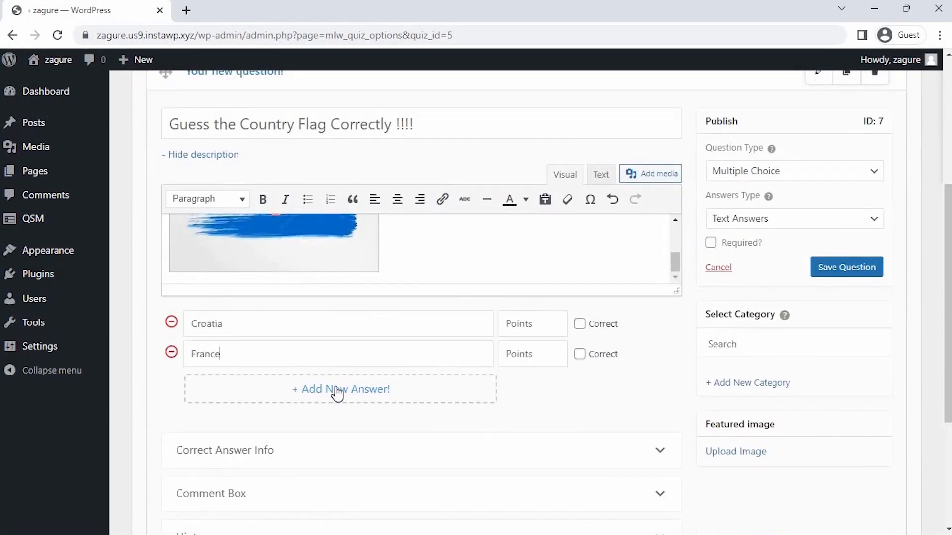
{"action": "left_click", "coordinate": [336, 391]}
{"action": "type", "text": "Armania"}
Give Croatia 10 points and the other two answers 0 points, and mark Croatia as correct
{"action": "left_click", "coordinate": [510, 324]}
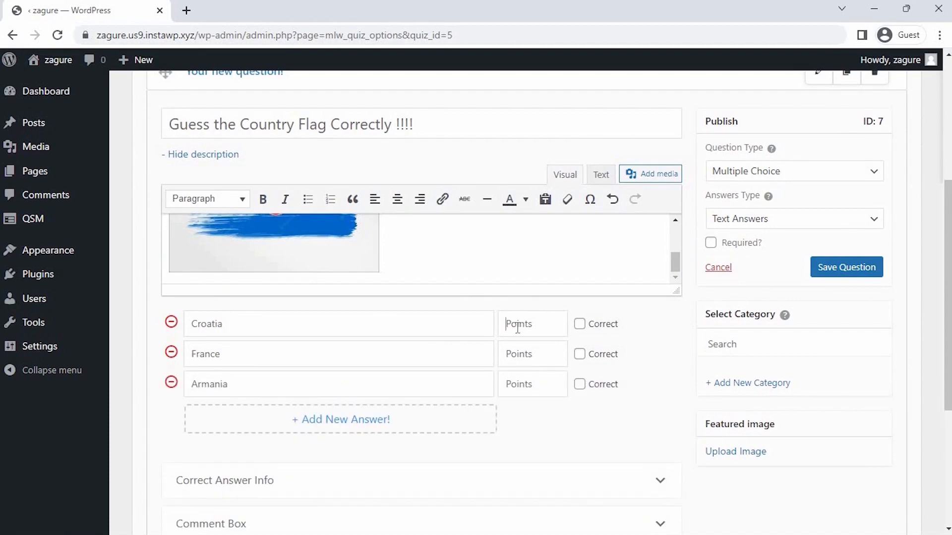
{"action": "type", "text": "10"}
{"action": "left_click", "coordinate": [519, 352]}
{"action": "type", "text": "0"}
{"action": "left_click", "coordinate": [523, 376]}
{"action": "type", "text": "0"}
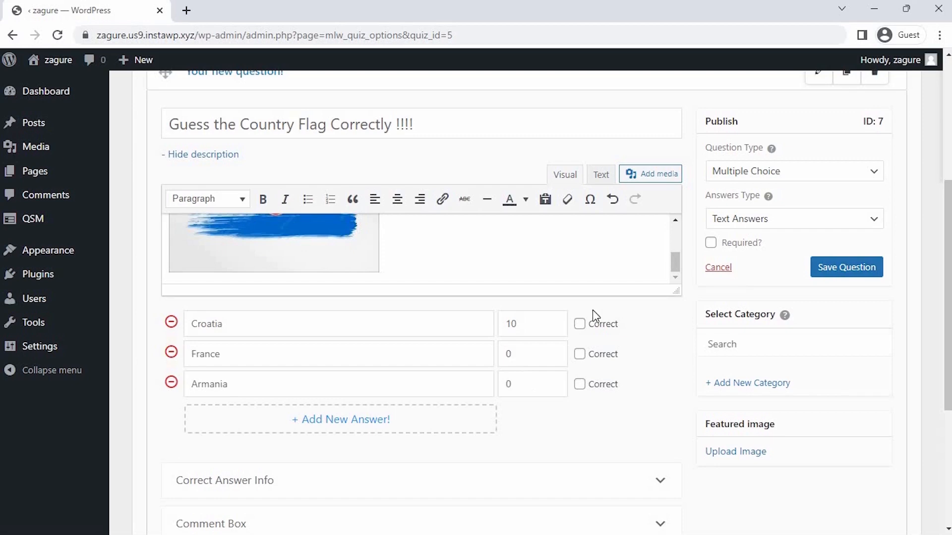
{"action": "left_click", "coordinate": [580, 324]}
Save the question as a required one and add a second page to the quiz
{"action": "scroll", "coordinate": [643, 329], "scroll_direction": "up", "scroll_amount": 2}
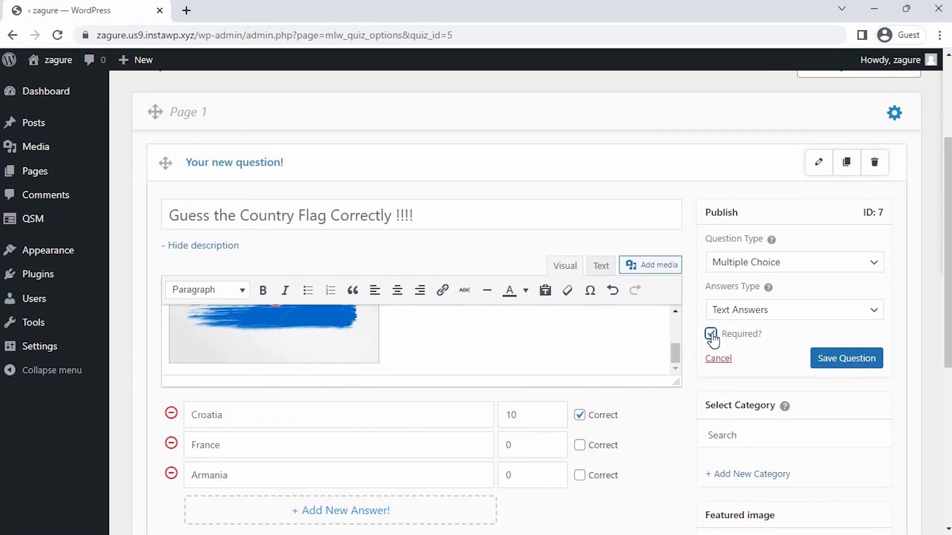
{"action": "left_click", "coordinate": [835, 359]}
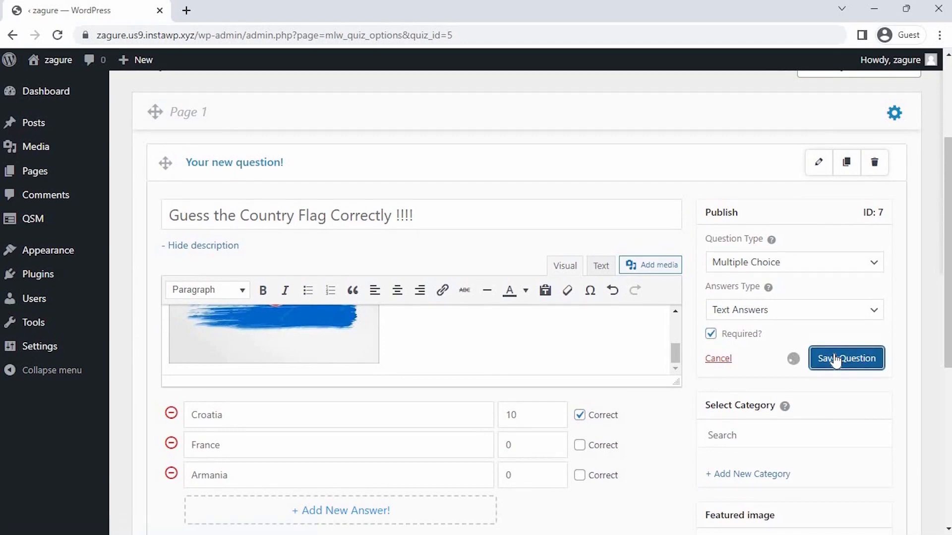
{"action": "scroll", "coordinate": [835, 358], "scroll_direction": "down", "scroll_amount": 5}
{"action": "left_click", "coordinate": [526, 471]}
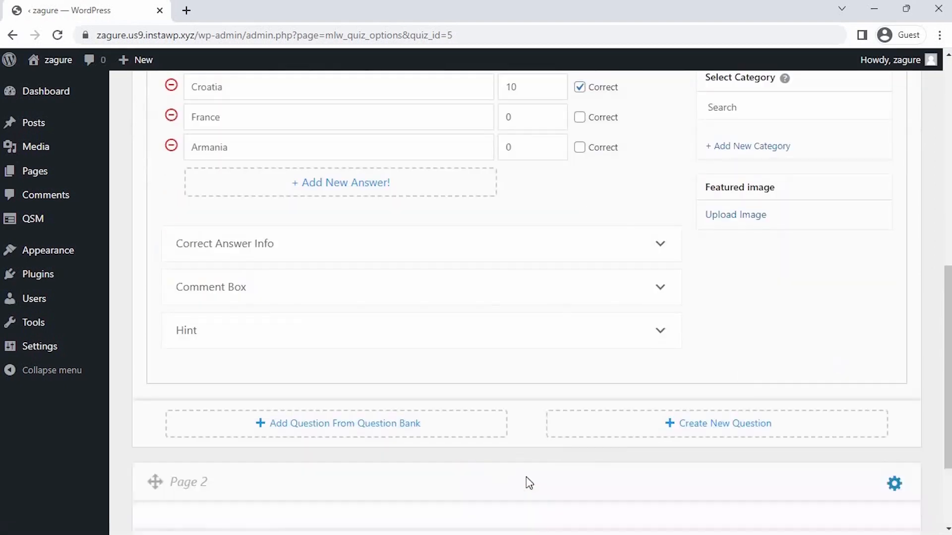
Create a Multiple Choice question on page 2 titled "Guess the Country Flag Correctly !!!"
{"action": "scroll", "coordinate": [528, 484], "scroll_direction": "down", "scroll_amount": 3}
{"action": "left_click", "coordinate": [701, 425]}
{"action": "left_click", "coordinate": [249, 243]}
{"action": "type", "text": "Guess"}
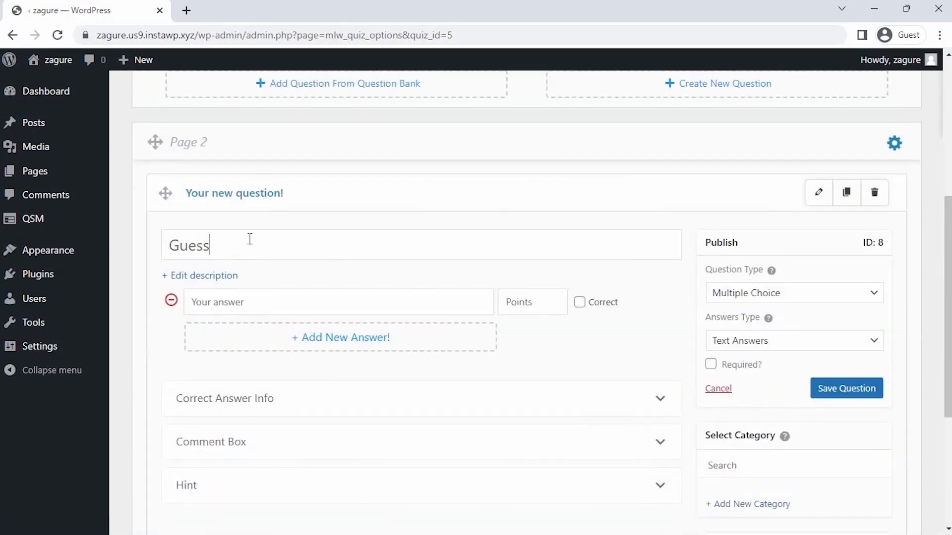
{"action": "type", "text": " the Country Flag Correc"}
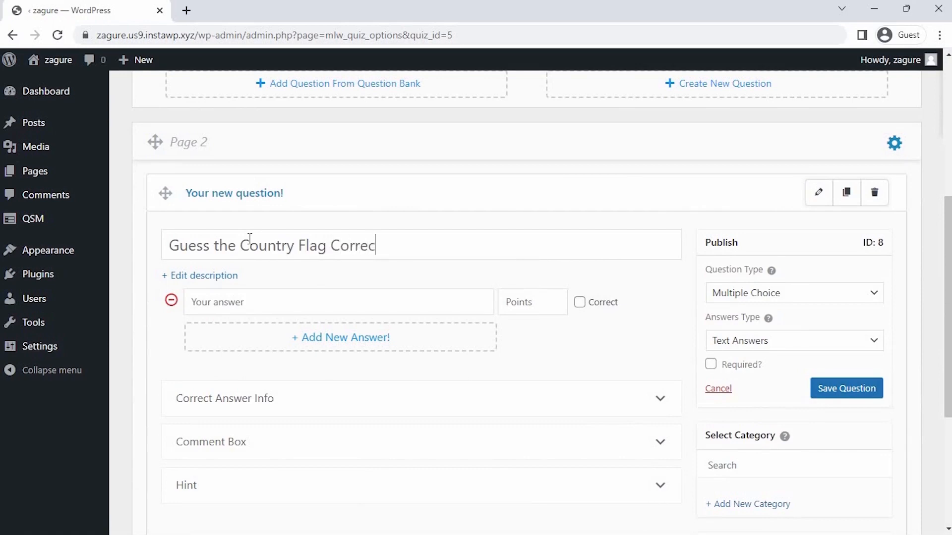
{"action": "type", "text": "tly !!!"}
{"action": "left_click", "coordinate": [748, 297]}
{"action": "left_click", "coordinate": [773, 34]}
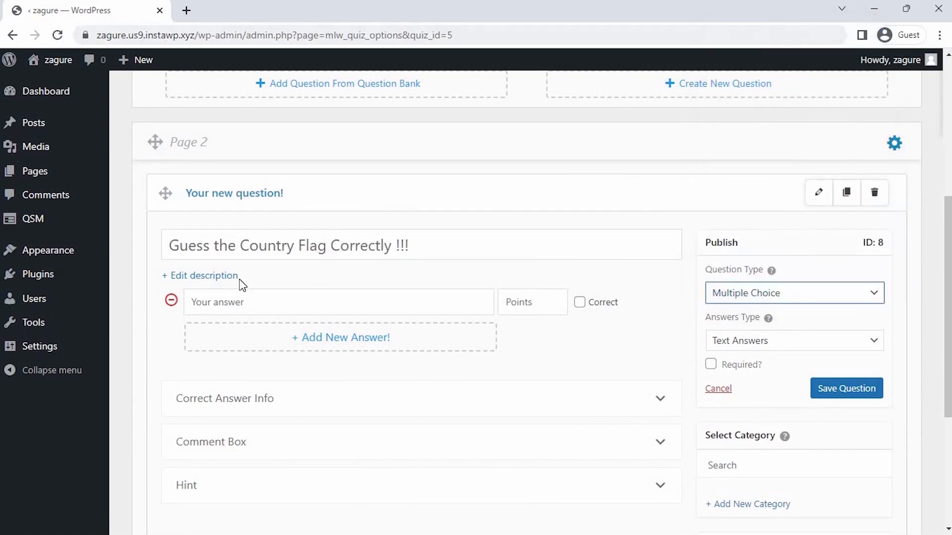
Insert the Argentine flag image from the media library into the page 2 question's description
{"action": "left_click", "coordinate": [240, 281]}
{"action": "left_click", "coordinate": [648, 296]}
{"action": "left_click", "coordinate": [212, 239]}
{"action": "left_click", "coordinate": [882, 493]}
{"action": "scroll", "coordinate": [593, 464], "scroll_direction": "down", "scroll_amount": 2}
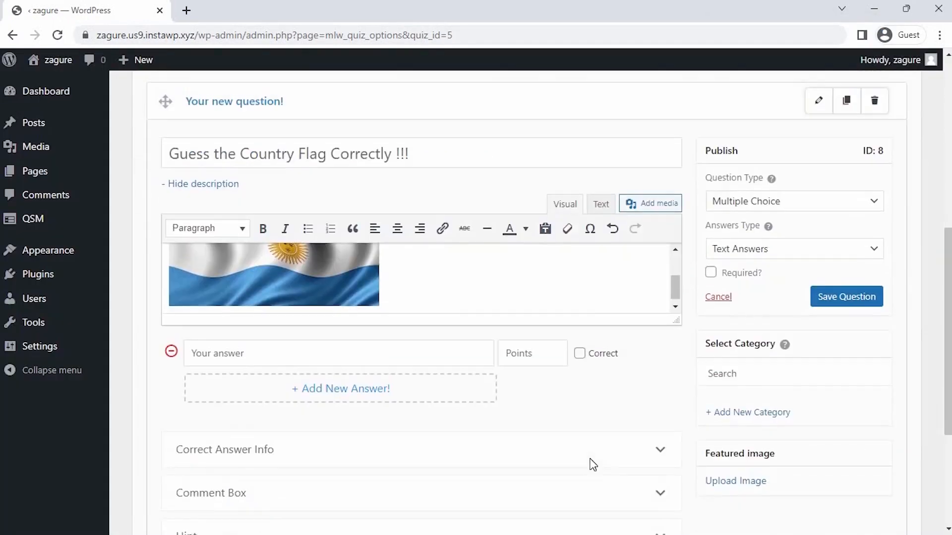
Add the three answers "Germany", "Argentina" and "France" to the page 2 question
{"action": "left_click", "coordinate": [243, 352]}
{"action": "type", "text": "Germany"}
{"action": "left_click", "coordinate": [266, 385]}
{"action": "type", "text": "Argentina"}
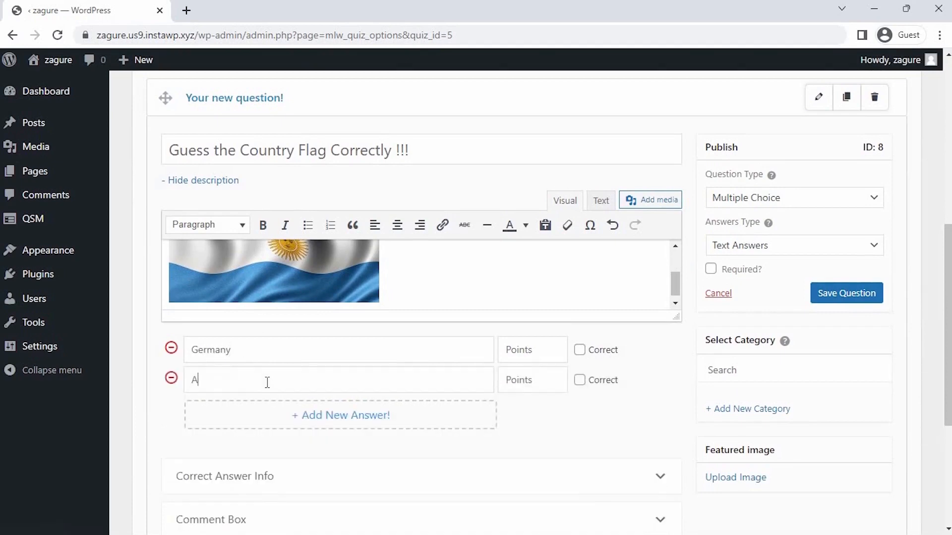
{"action": "left_click", "coordinate": [285, 415]}
{"action": "type", "text": "France"}
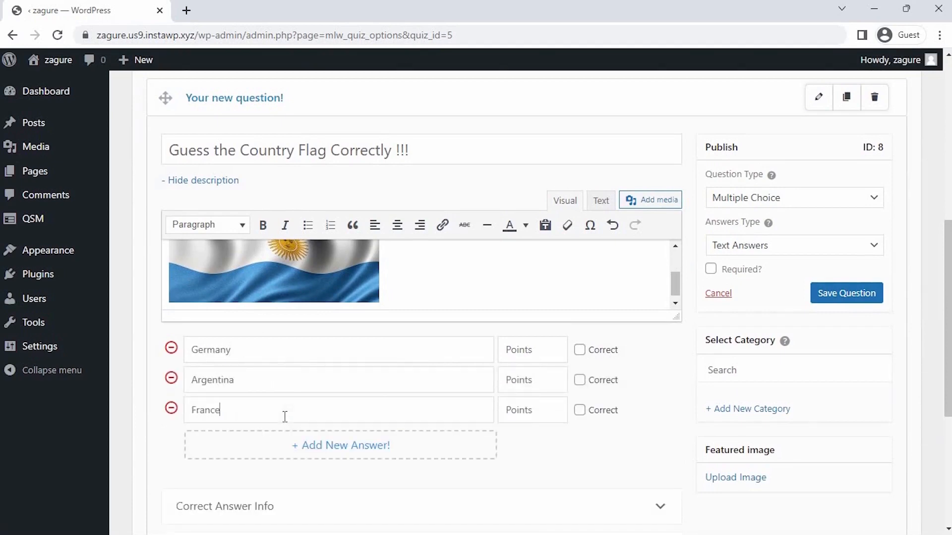
Give Argentina 10 points and Germany and France 0 points, and mark Argentina as correct
{"action": "left_click", "coordinate": [520, 350]}
{"action": "type", "text": "0"}
{"action": "left_click", "coordinate": [518, 380]}
{"action": "type", "text": "10"}
{"action": "left_click", "coordinate": [527, 411]}
{"action": "type", "text": "0"}
{"action": "left_click", "coordinate": [580, 379]}
Save the page 2 question and add a third page with a new question to the quiz
{"action": "scroll", "coordinate": [694, 328], "scroll_direction": "up", "scroll_amount": 1}
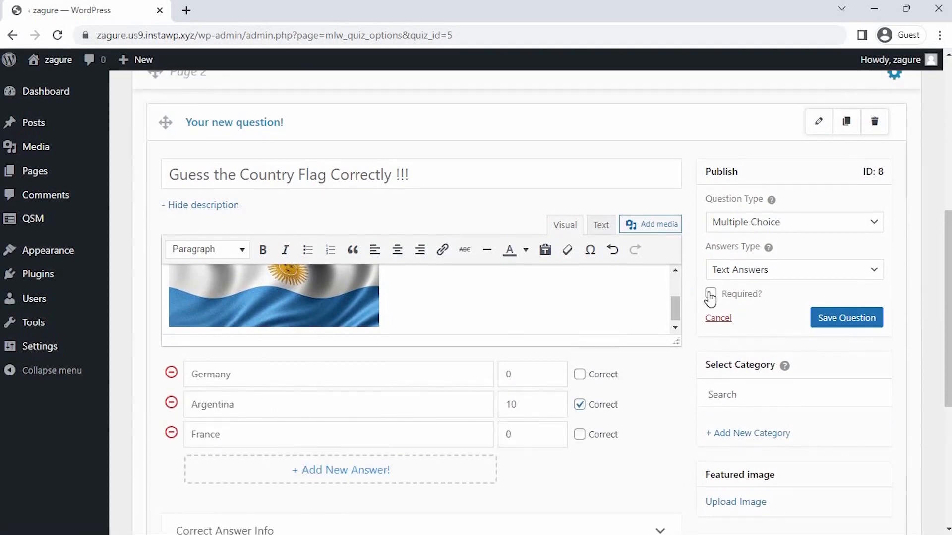
{"action": "left_click", "coordinate": [827, 318]}
{"action": "scroll", "coordinate": [493, 495], "scroll_direction": "down", "scroll_amount": 5}
{"action": "left_click", "coordinate": [493, 510]}
Title the page 3 question "Guess the Country Flag Correctly !!!" and insert the Swiss flag image into its description
{"action": "left_click", "coordinate": [325, 218]}
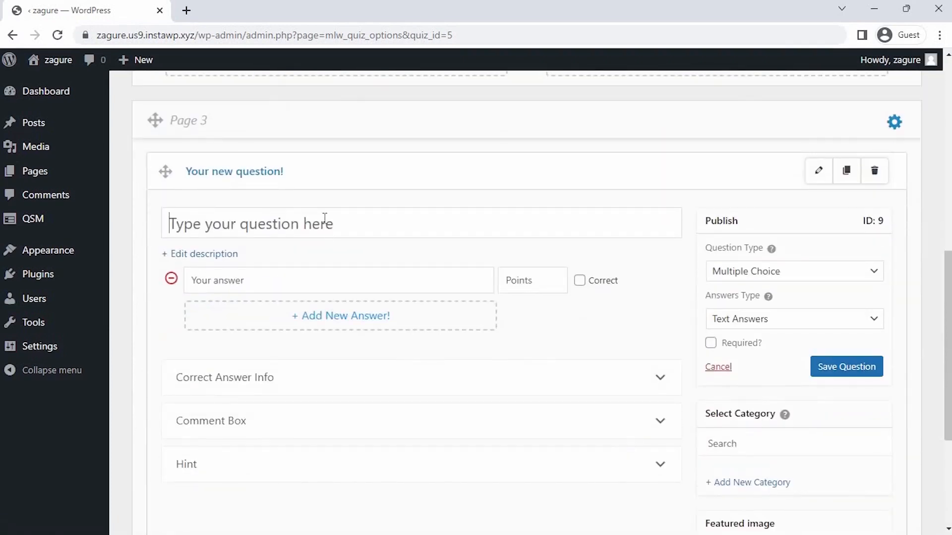
{"action": "type", "text": "Guess the Country Flag Correctly !!!"}
{"action": "left_click", "coordinate": [331, 280]}
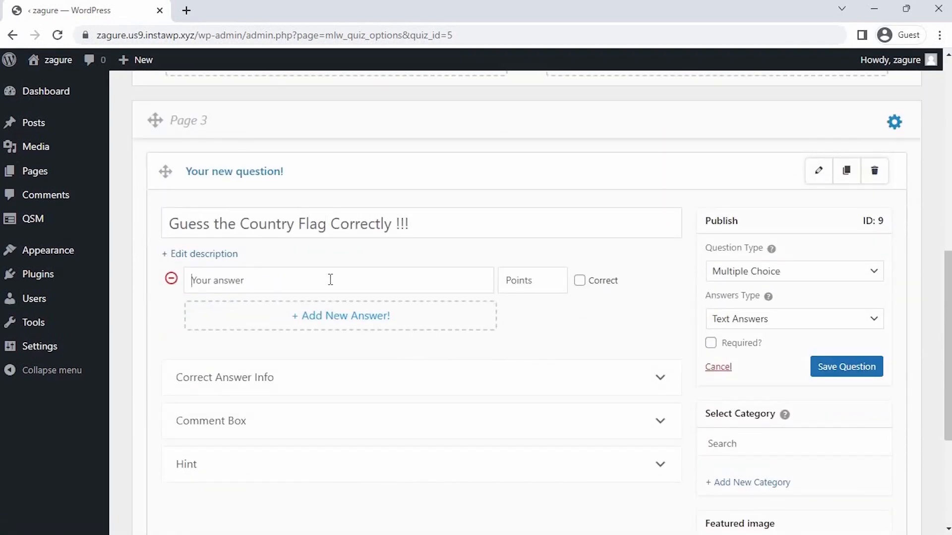
{"action": "left_click", "coordinate": [727, 272]}
{"action": "left_click", "coordinate": [768, 18]}
{"action": "left_click", "coordinate": [203, 254]}
{"action": "left_click", "coordinate": [637, 274]}
Add the three answers "Switzerland", "Ireland" and "China" to the page 3 question
{"action": "left_click", "coordinate": [241, 425]}
{"action": "type", "text": "Swite"}
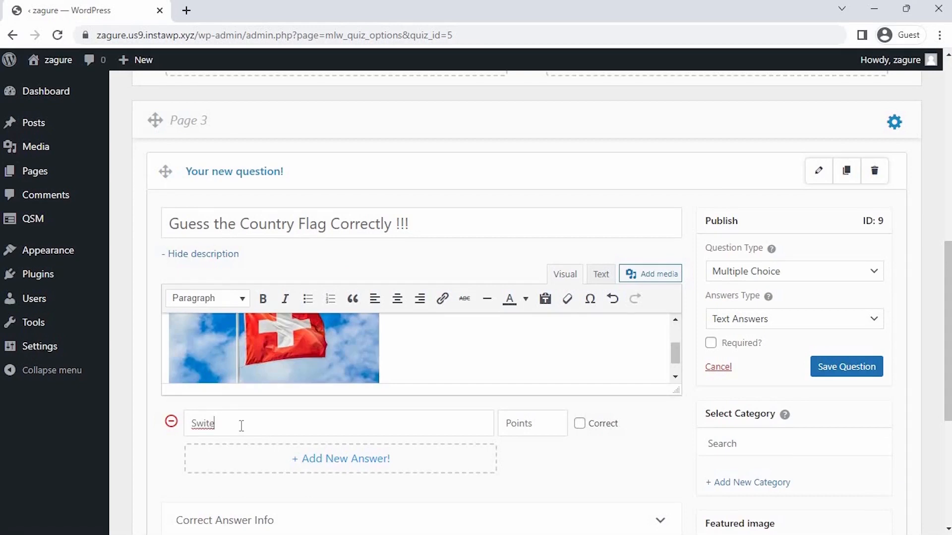
{"action": "type", "text": "erland"}
{"action": "left_click", "coordinate": [257, 453]}
{"action": "type", "text": "Ireland"}
{"action": "left_click", "coordinate": [281, 489]}
{"action": "type", "text": "China"}
Score Switzerland 10 points as the correct answer and the other two 0 points, and save the question
{"action": "left_click", "coordinate": [527, 423]}
{"action": "type", "text": "10"}
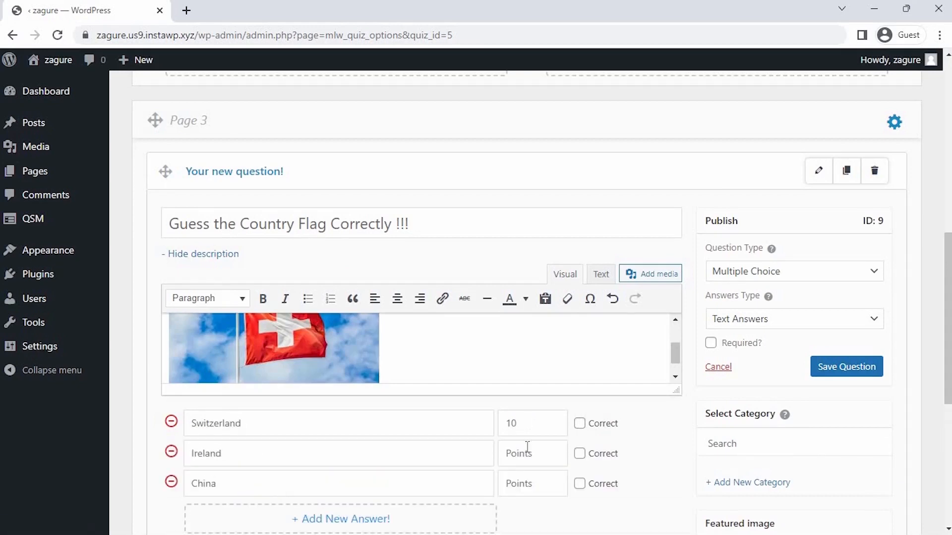
{"action": "left_click", "coordinate": [580, 423]}
{"action": "left_click", "coordinate": [845, 367]}
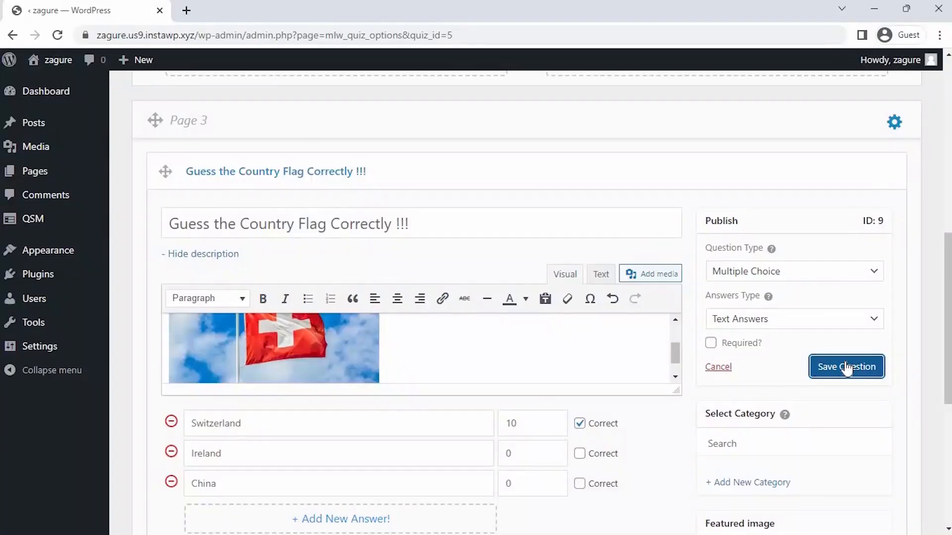
Add a Text field labelled "Name" to the quiz's contact form
{"action": "scroll", "coordinate": [846, 367], "scroll_direction": "up", "scroll_amount": 5}
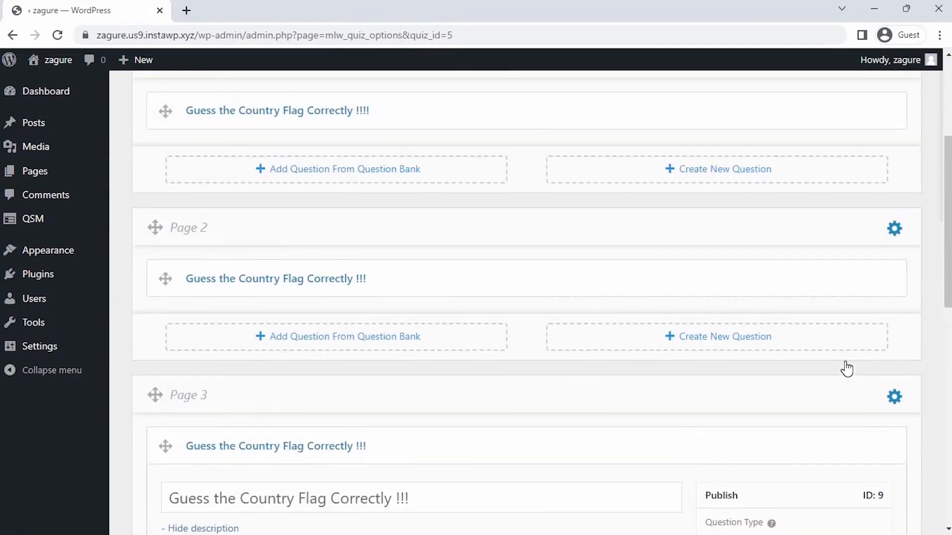
{"action": "scroll", "coordinate": [846, 368], "scroll_direction": "up", "scroll_amount": 4}
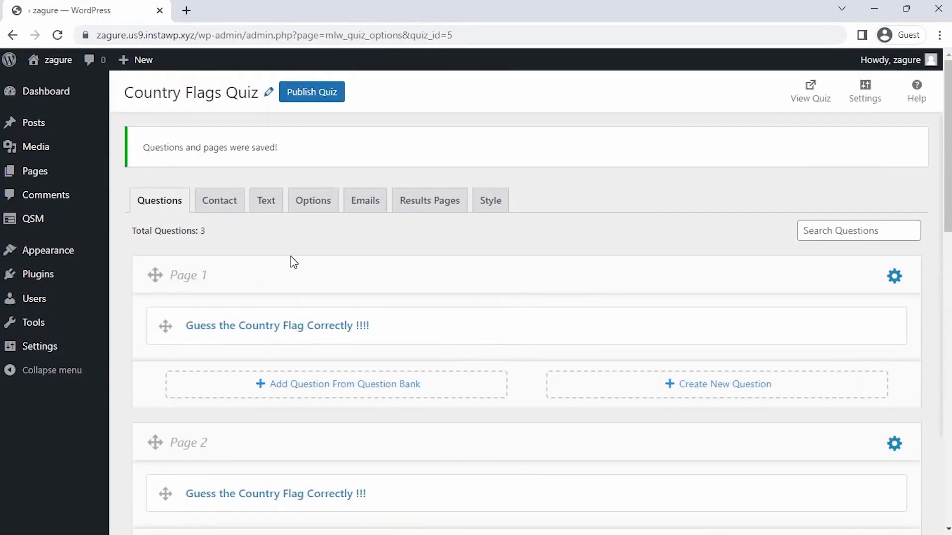
{"action": "left_click", "coordinate": [224, 204]}
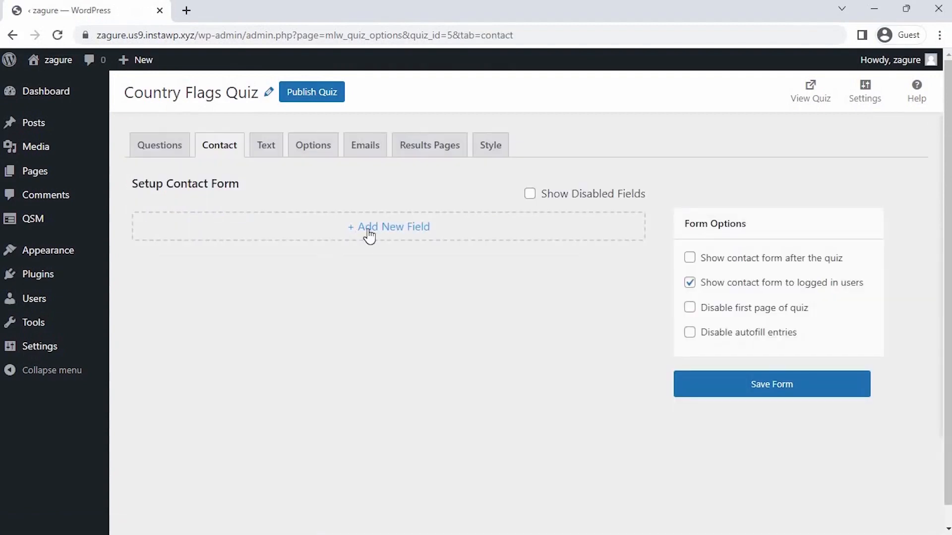
{"action": "left_click", "coordinate": [369, 237]}
{"action": "left_click", "coordinate": [277, 248]}
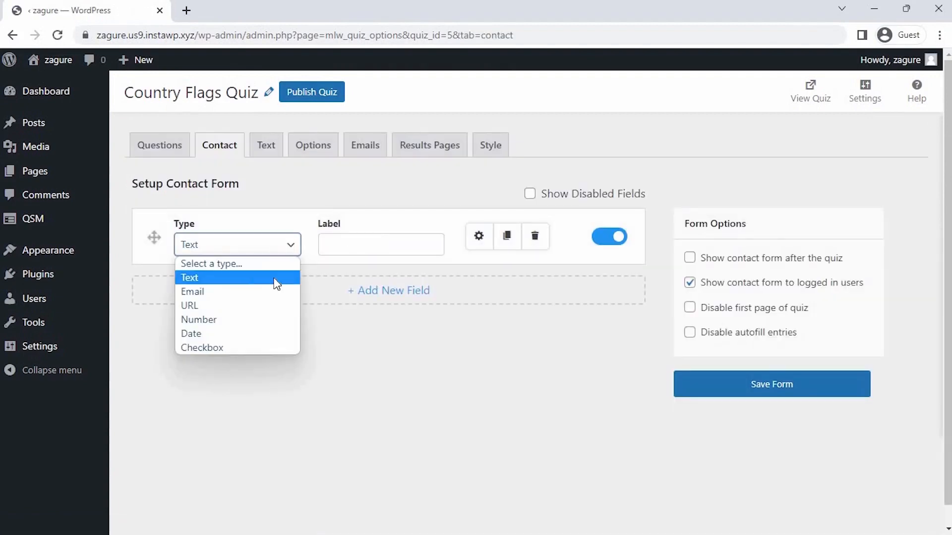
{"action": "left_click", "coordinate": [276, 280]}
{"action": "type", "text": "Name"}
Make the Name field required and save the contact form
{"action": "left_click", "coordinate": [480, 237]}
{"action": "left_click", "coordinate": [421, 319]}
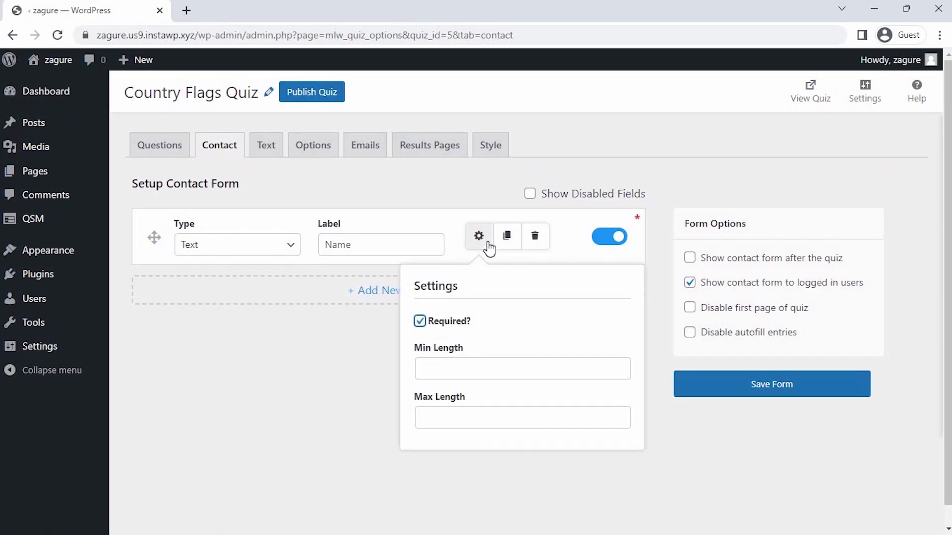
{"action": "left_click", "coordinate": [482, 241]}
{"action": "left_click", "coordinate": [723, 392]}
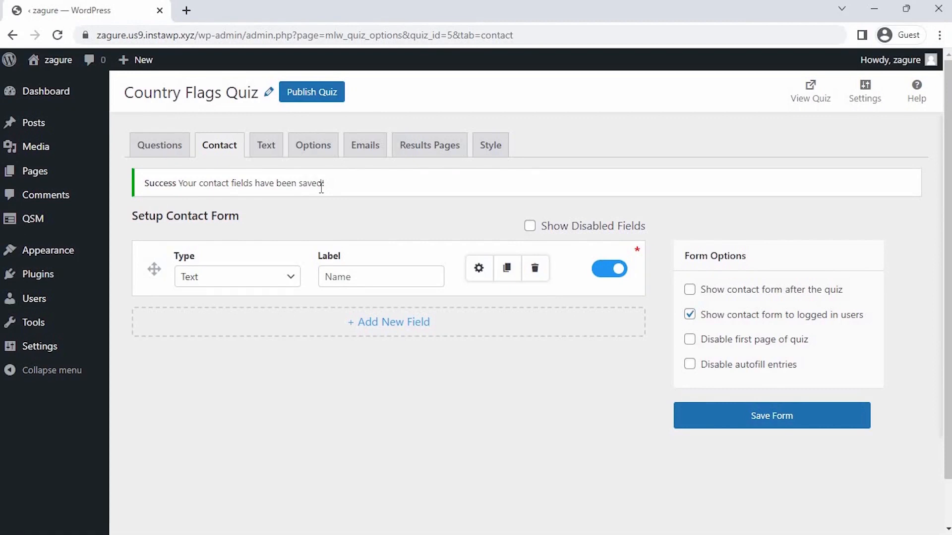
Add a condition to the quiz's results page so it shows when total points earned is greater than 20
{"action": "left_click", "coordinate": [397, 150]}
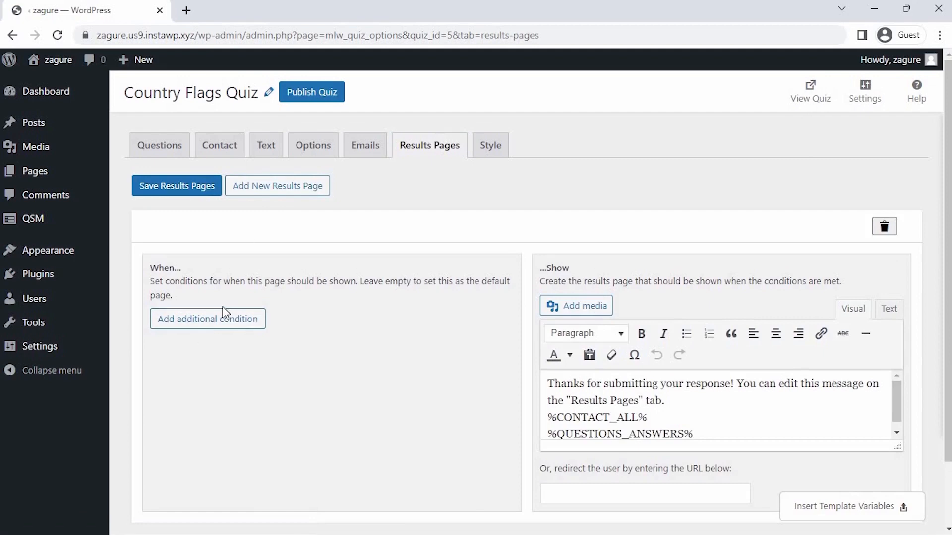
{"action": "left_click", "coordinate": [244, 319]}
{"action": "left_click", "coordinate": [294, 321]}
{"action": "left_click", "coordinate": [296, 335]}
{"action": "left_click", "coordinate": [380, 320]}
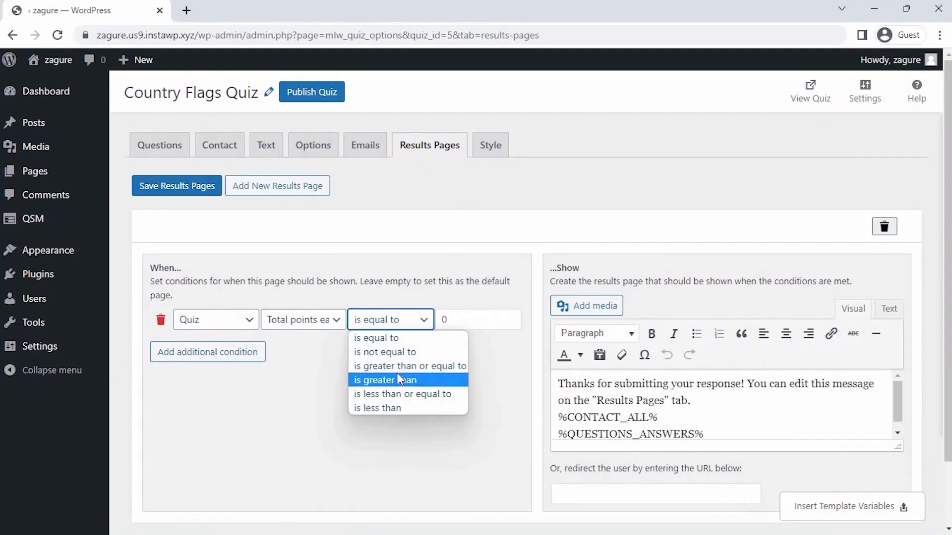
{"action": "left_click", "coordinate": [396, 376]}
{"action": "left_click", "coordinate": [442, 319]}
{"action": "type", "text": "2"}
Delete the placeholder sentence and %CONTACT_ALL% from the results message, and insert the %USER_NAME% variable after "Thanks"
{"action": "left_click_drag", "start_coordinate": [747, 383], "coordinate": [735, 412]}
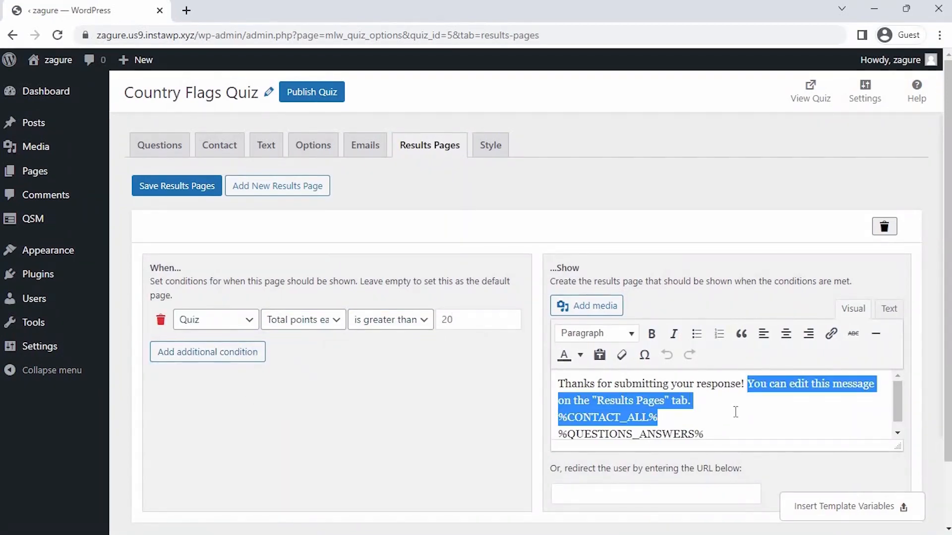
{"action": "key", "text": "BackSpace"}
{"action": "left_click", "coordinate": [851, 506]}
{"action": "left_click", "coordinate": [505, 273]}
{"action": "left_click", "coordinate": [799, 471]}
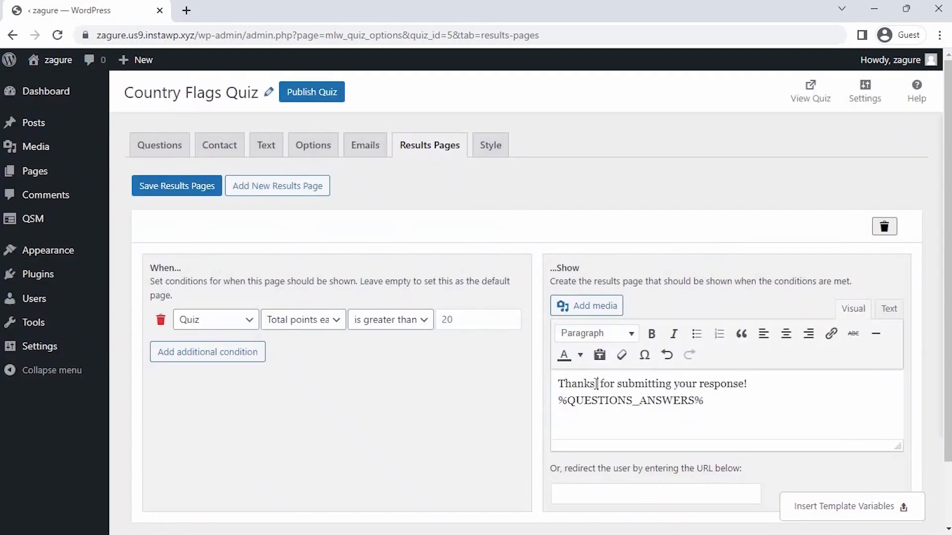
{"action": "type", "text": "%USER_NAME%"}
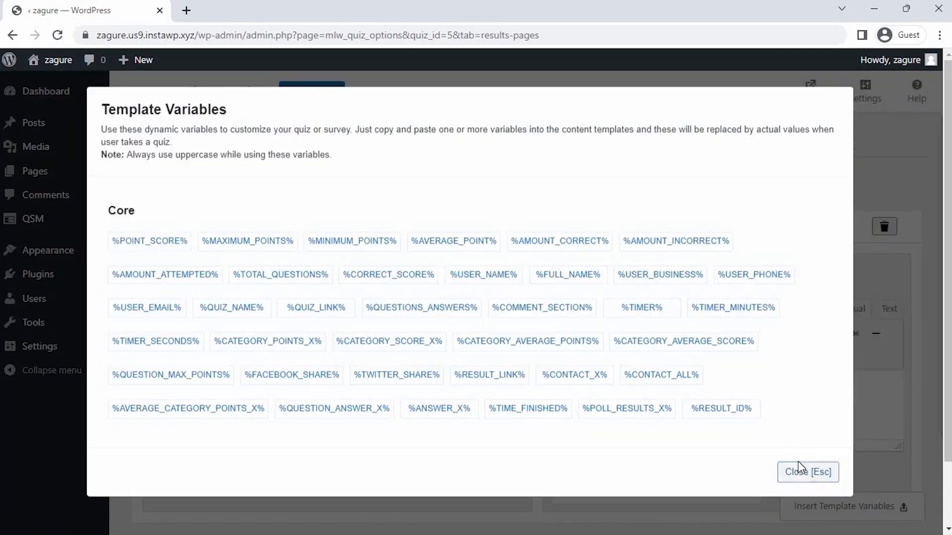
Add the line "Your Score: %POINT_SCORE%" below the thank-you sentence in the results message
{"action": "left_click", "coordinate": [799, 470]}
{"action": "key", "text": "Return"}
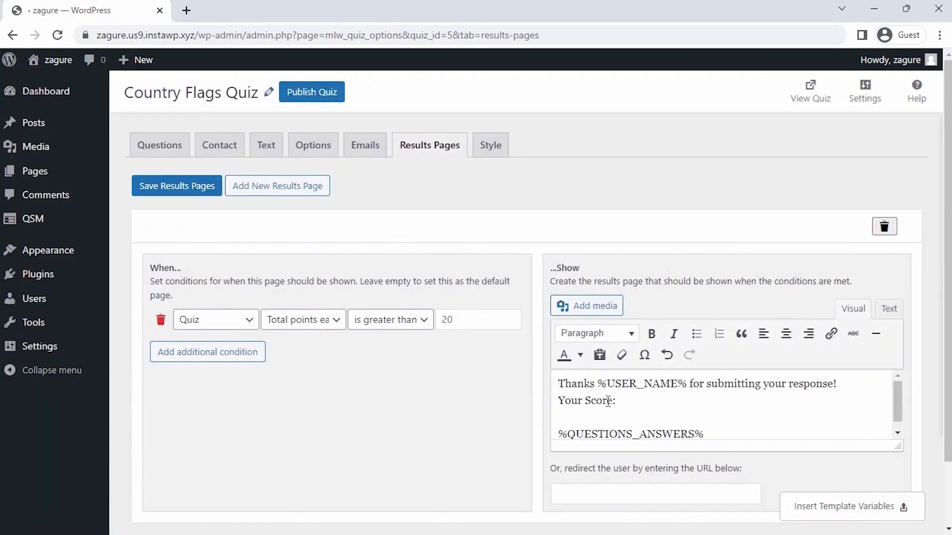
{"action": "type", "text": "%POINT_SCORE%"}
{"action": "key", "text": "Return"}
Add the lines "Impressive!!!!" and "But not surprising... Congratulation!!" above %QUESTIONS_ANSWERS% in the results message
{"action": "scroll", "coordinate": [608, 402], "scroll_direction": "down", "scroll_amount": 1}
{"action": "type", "text": "Im"}
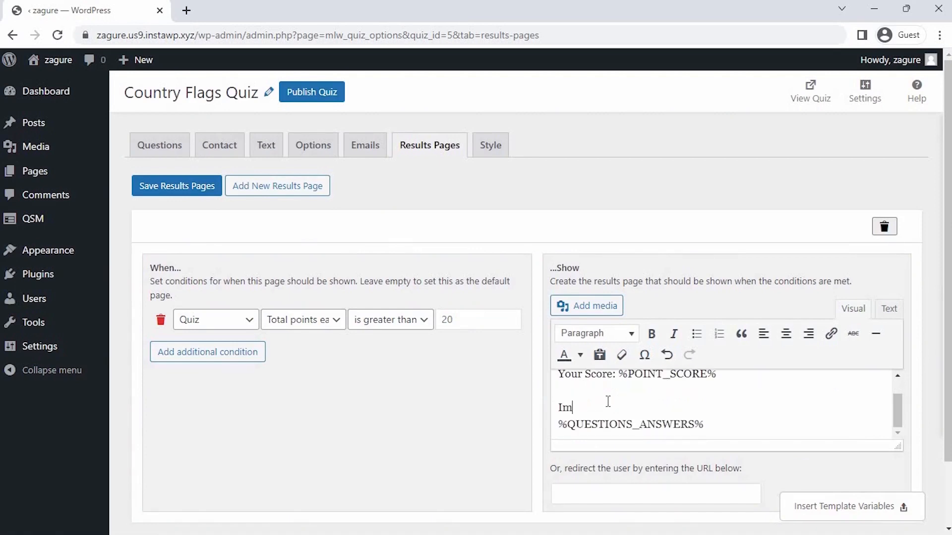
{"action": "type", "text": "pressive!!!!"}
{"action": "key", "text": "Return"}
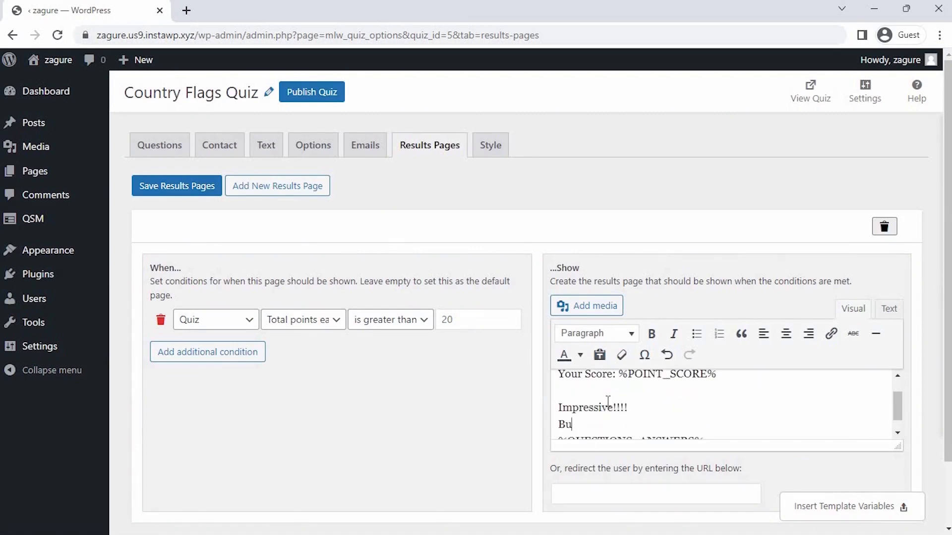
{"action": "key", "text": "BackSpace"}
{"action": "key", "text": "BackSpace"}
{"action": "key", "text": "BackSpace"}
{"action": "key", "text": "BackSpace"}
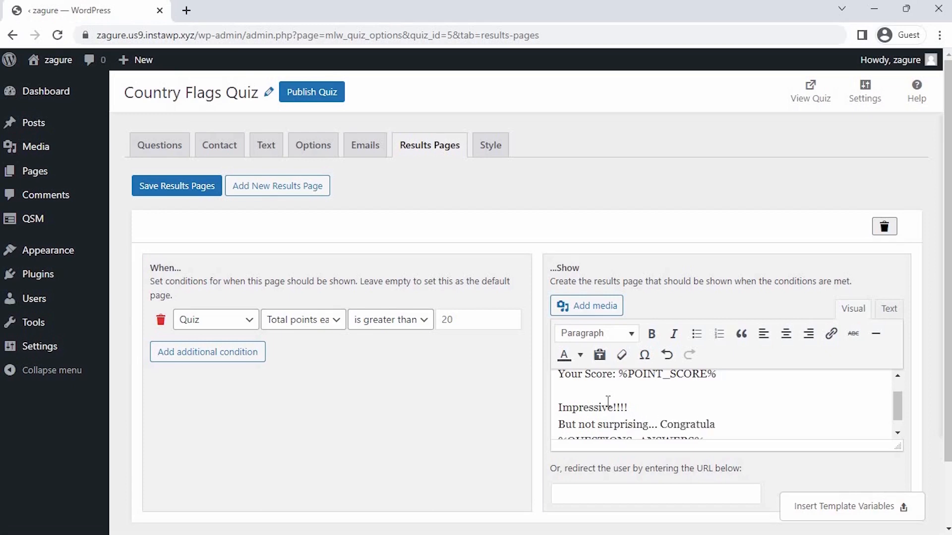
Format "But not surprising... Congratulation!!" in bold green and "Impressive!!!!" in bold blue
{"action": "left_click_drag", "start_coordinate": [560, 424], "coordinate": [757, 406]}
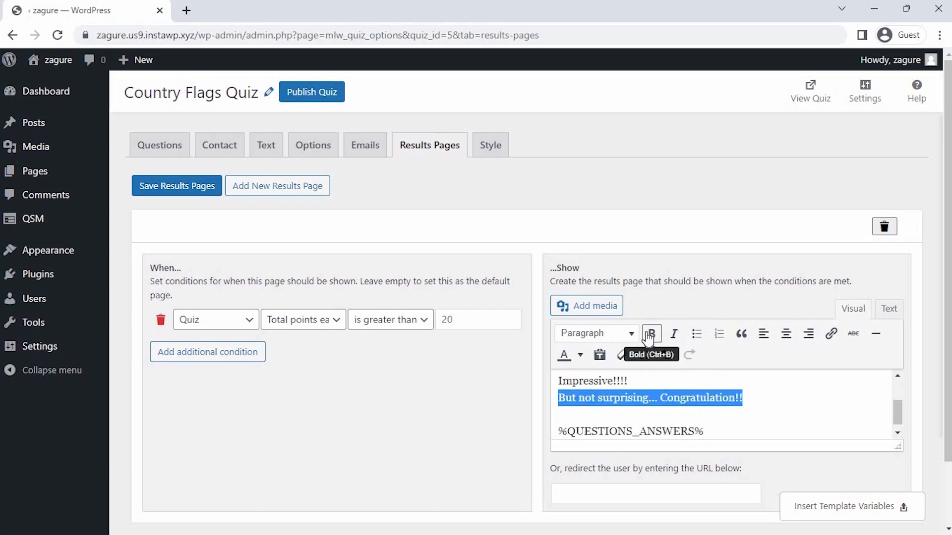
{"action": "left_click", "coordinate": [651, 334]}
{"action": "left_click", "coordinate": [580, 355]}
{"action": "left_click", "coordinate": [571, 424]}
{"action": "left_click_drag", "start_coordinate": [640, 381], "coordinate": [561, 416]}
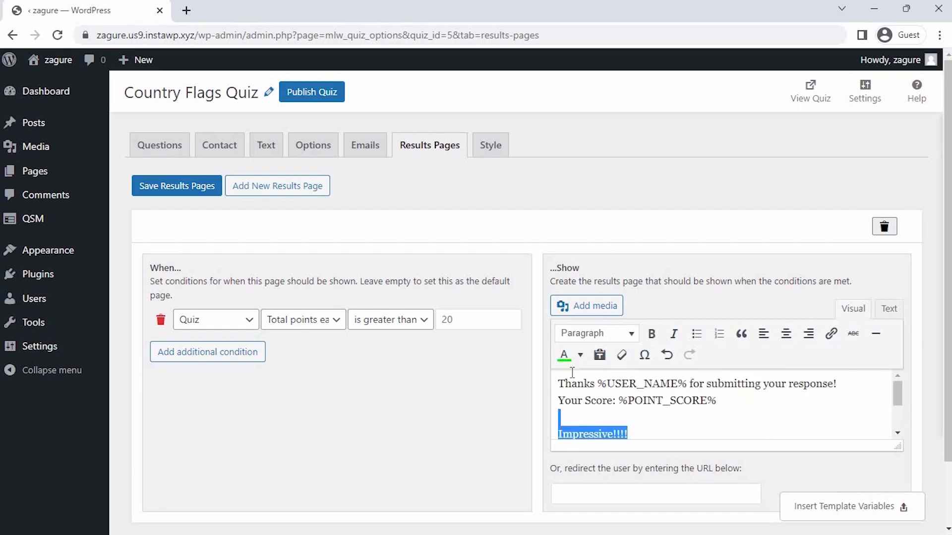
{"action": "left_click", "coordinate": [580, 355]}
{"action": "left_click", "coordinate": [592, 410]}
{"action": "left_click", "coordinate": [656, 338]}
Add a second results page with the condition that total points earned is greater than 20
{"action": "scroll", "coordinate": [697, 425], "scroll_direction": "down", "scroll_amount": 4}
{"action": "left_click", "coordinate": [278, 474]}
{"action": "left_click", "coordinate": [335, 444]}
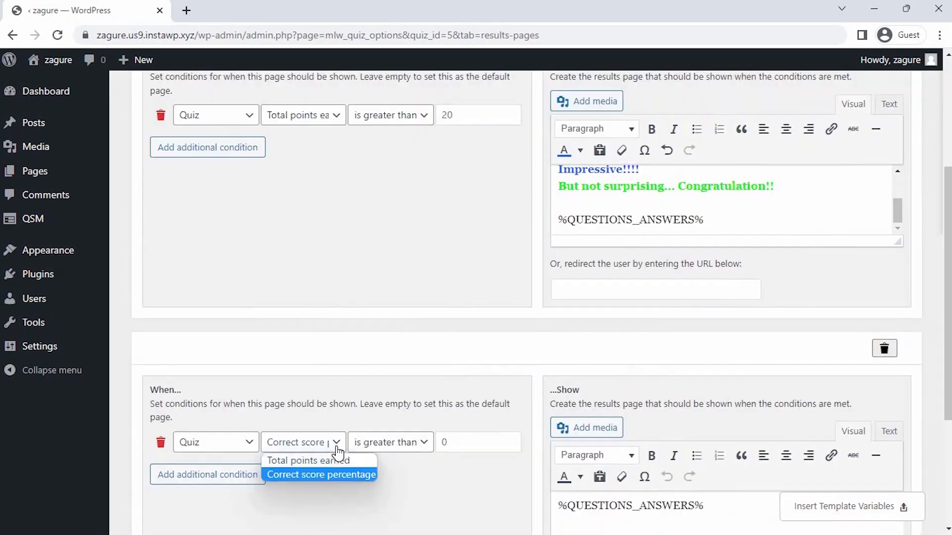
{"action": "left_click", "coordinate": [320, 460]}
{"action": "left_click_drag", "start_coordinate": [476, 441], "coordinate": [444, 441]}
{"action": "type", "text": "20"}
Copy the thank-you and score lines from the first results message to above %QUESTIONS_ANSWERS% in the second one
{"action": "scroll", "coordinate": [704, 238], "scroll_direction": "up", "scroll_amount": 3}
{"action": "left_click_drag", "start_coordinate": [559, 266], "coordinate": [756, 289]}
{"action": "key", "text": "ctrl+c"}
{"action": "scroll", "coordinate": [756, 290], "scroll_direction": "down", "scroll_amount": 6}
{"action": "left_click", "coordinate": [559, 308]}
{"action": "key", "text": "Return"}
{"action": "key", "text": "Return"}
{"action": "key", "text": "Return"}
{"action": "key", "text": "Up"}
{"action": "key", "text": "Up"}
{"action": "key", "text": "Up"}
{"action": "key", "text": "ctrl+v"}
Add the bold line "Sorry!!!! You didn't make to the finals" to the second results message and save the results pages
{"action": "left_click", "coordinate": [610, 356]}
{"action": "scroll", "coordinate": [611, 356], "scroll_direction": "down", "scroll_amount": 1}
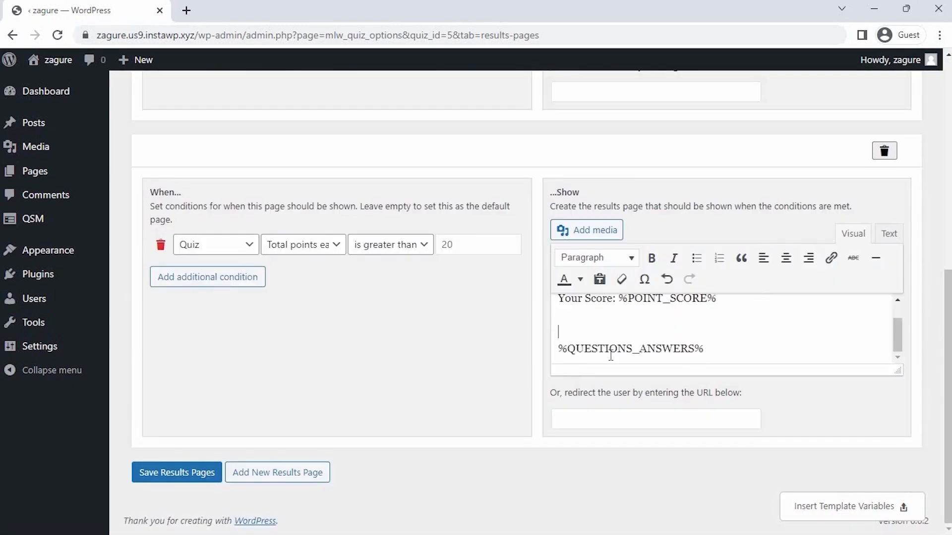
{"action": "type", "text": "Sorry!!!!  You didn't make to the finals"}
{"action": "left_click", "coordinate": [585, 333]}
{"action": "type", "text": "!!!!"}
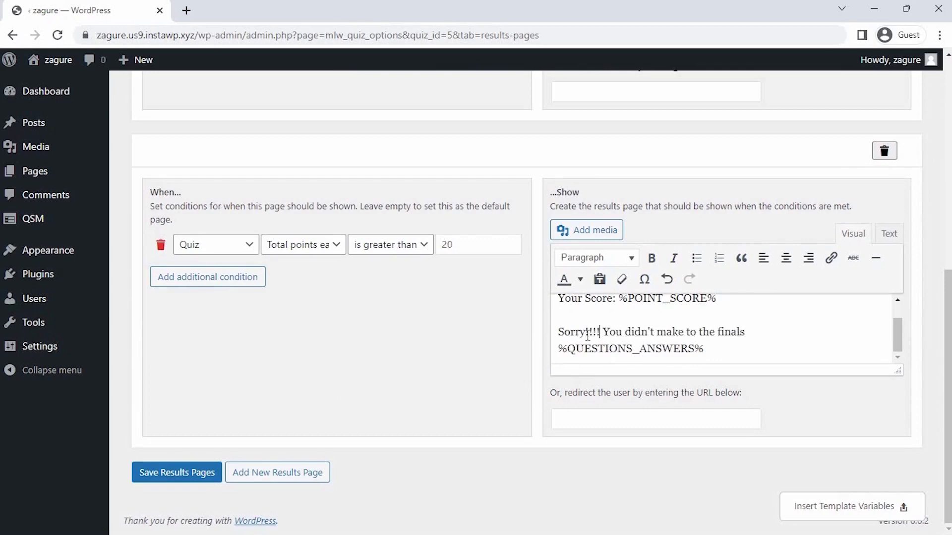
{"action": "left_click_drag", "start_coordinate": [558, 332], "coordinate": [783, 331]}
{"action": "key", "text": "ctrl+b"}
{"action": "scroll", "coordinate": [788, 330], "scroll_direction": "up", "scroll_amount": 10}
{"action": "left_click", "coordinate": [148, 184]}
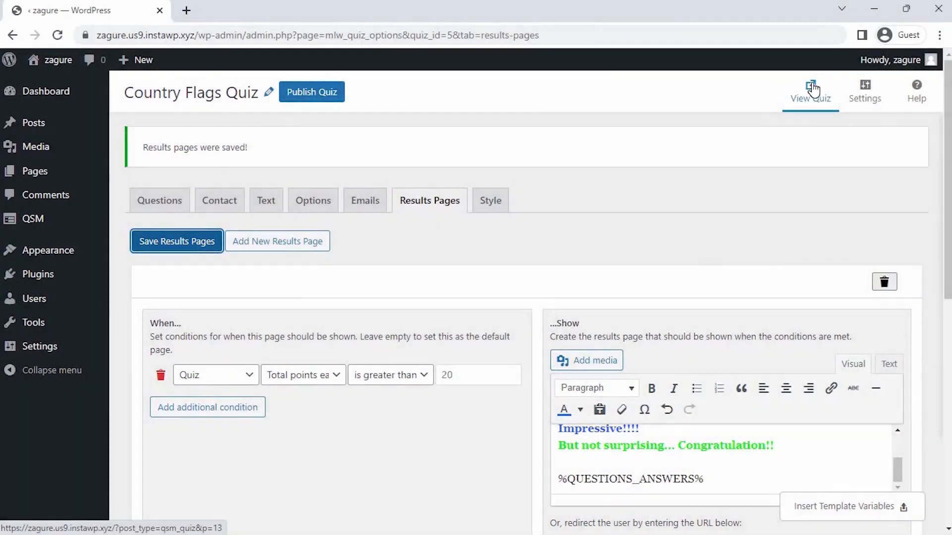
Open the quiz's front-end view and enter the participant's name in the Name field
{"action": "left_click", "coordinate": [811, 90]}
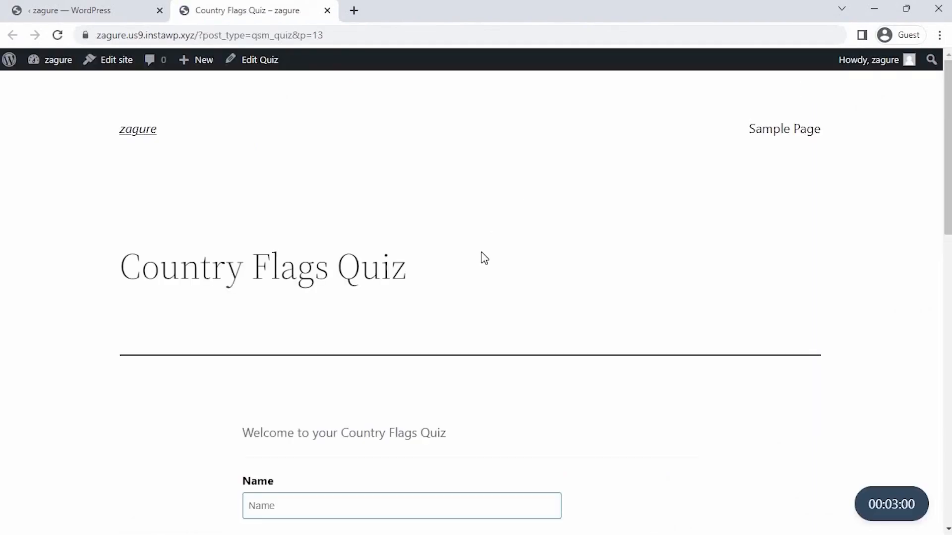
{"action": "scroll", "coordinate": [484, 258], "scroll_direction": "down", "scroll_amount": 2}
{"action": "left_click", "coordinate": [347, 415]}
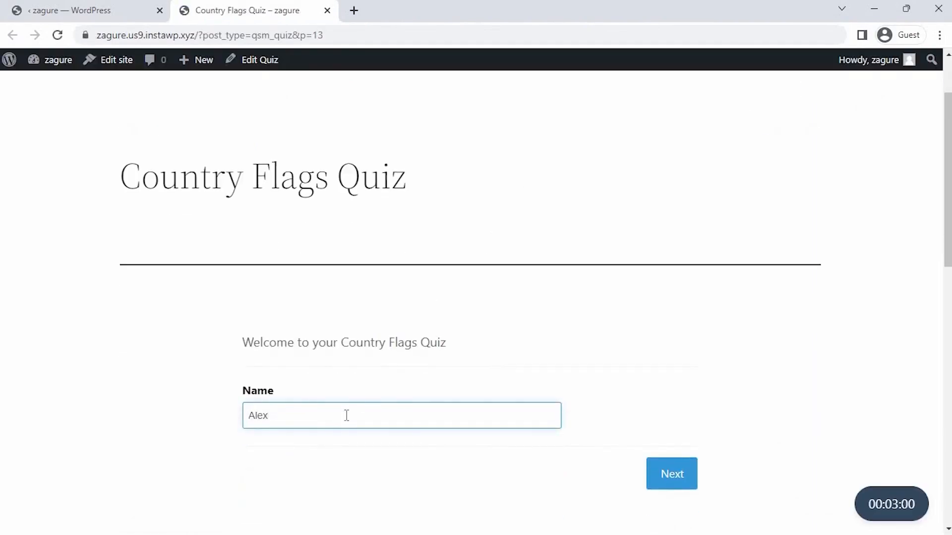
Start the quiz, answer the three flag questions with Croatia, Argentina and Switzerland, and submit the responses
{"action": "left_click", "coordinate": [655, 477]}
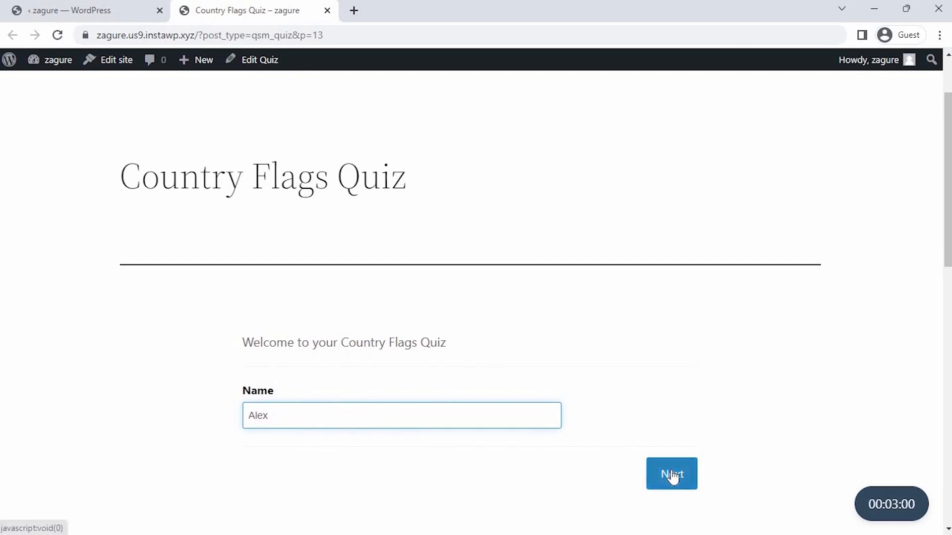
{"action": "left_click", "coordinate": [276, 367]}
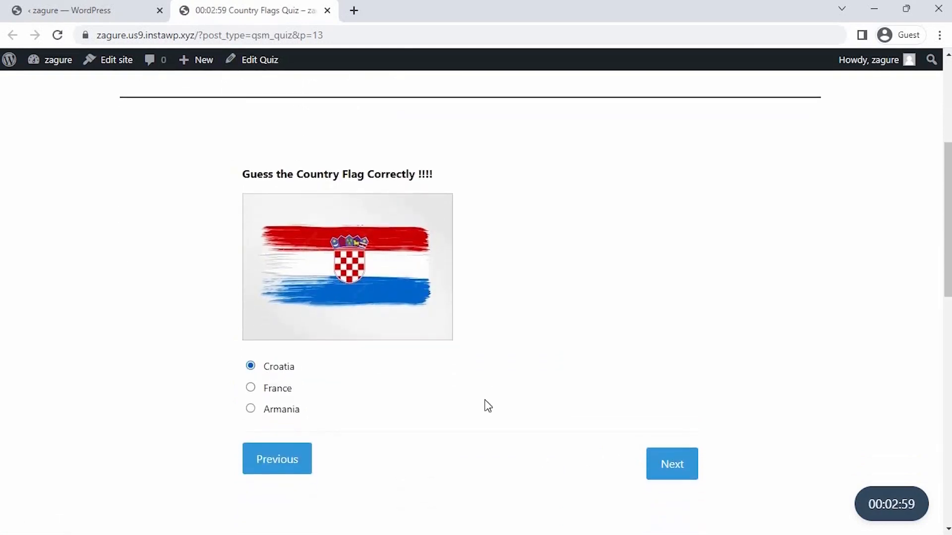
{"action": "left_click", "coordinate": [676, 477]}
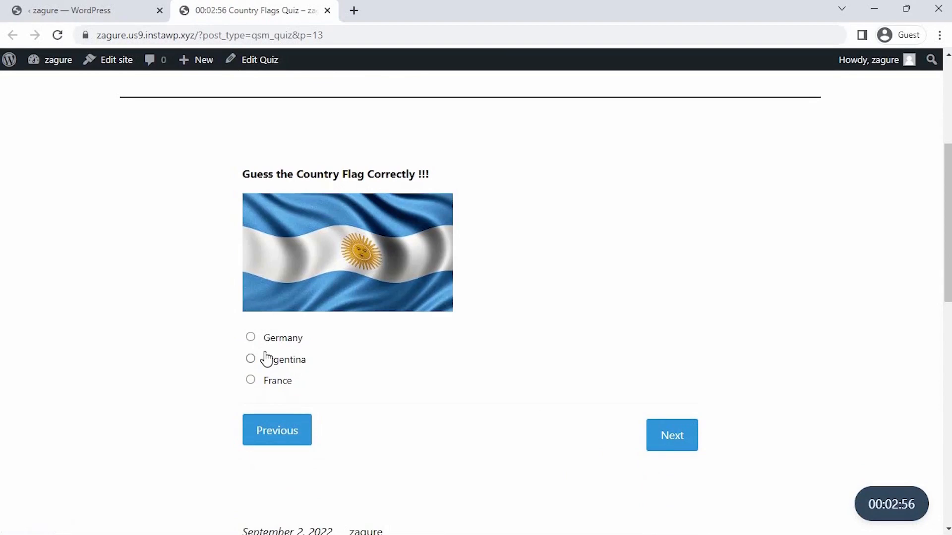
{"action": "left_click", "coordinate": [266, 358]}
{"action": "left_click", "coordinate": [672, 436]}
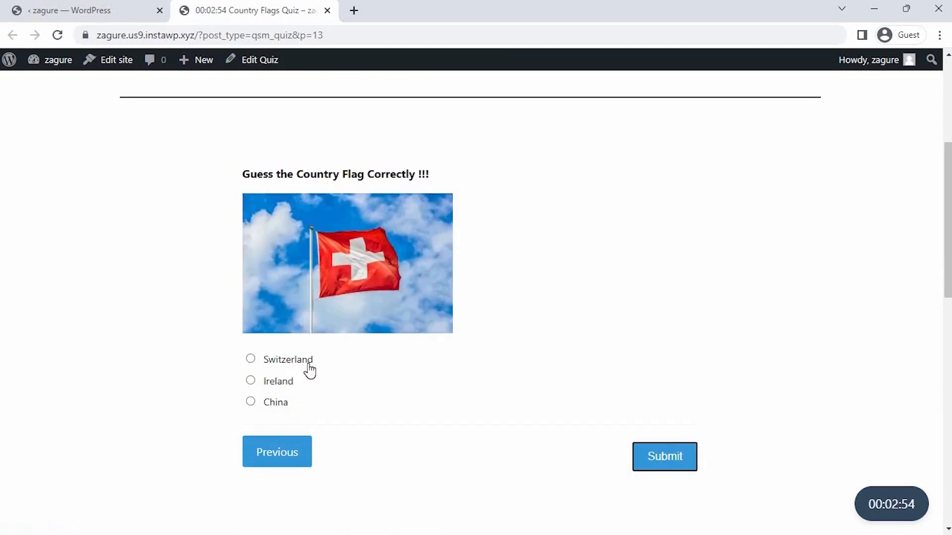
{"action": "left_click", "coordinate": [293, 359]}
{"action": "left_click", "coordinate": [676, 453]}
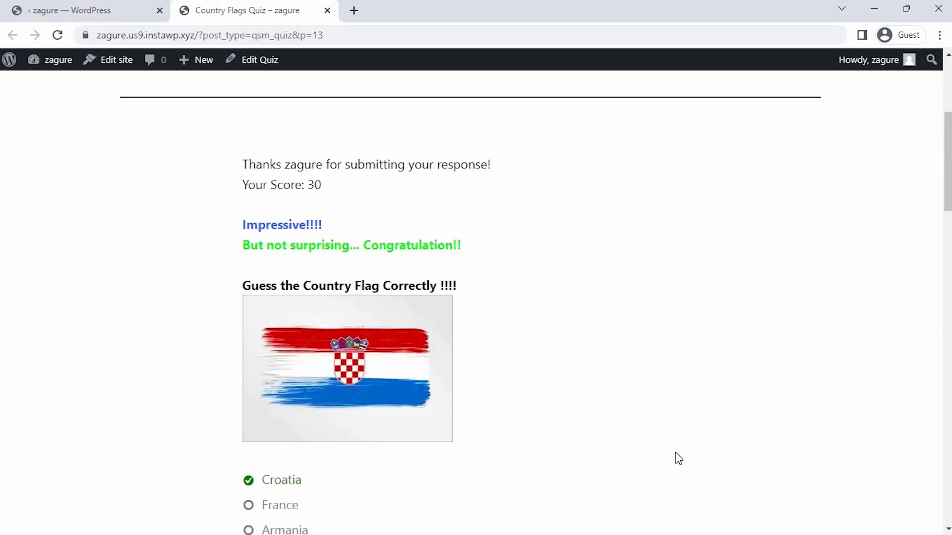
Review the submitted quiz's results page, from the score and message through the marked answers to each flag question
{"action": "scroll", "coordinate": [675, 452], "scroll_direction": "down", "scroll_amount": 4}
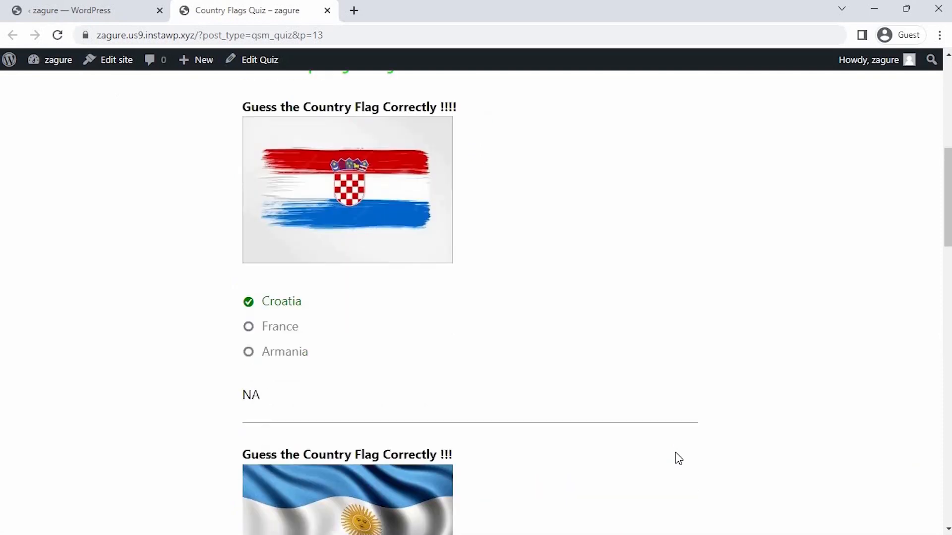
{"action": "scroll", "coordinate": [675, 454], "scroll_direction": "down", "scroll_amount": 13}
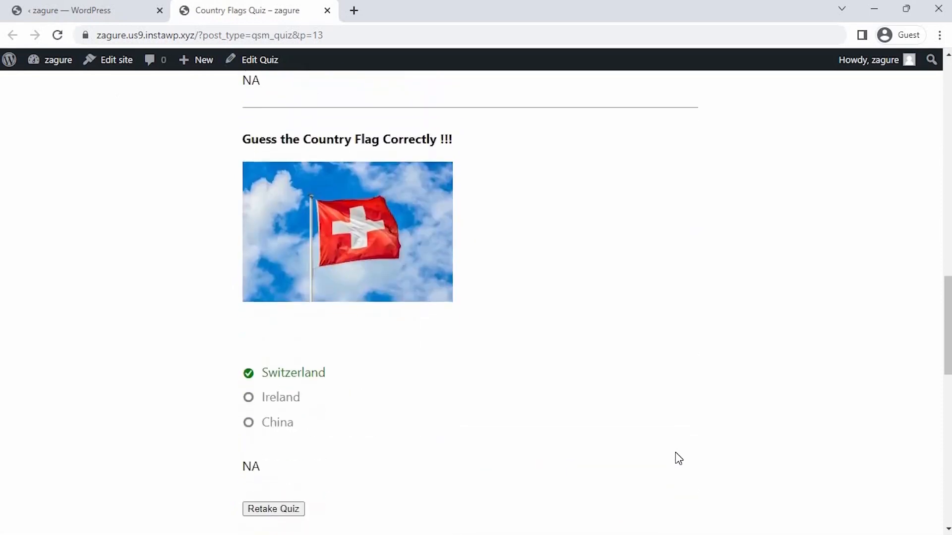
{"action": "scroll", "coordinate": [675, 452], "scroll_direction": "up", "scroll_amount": 14}
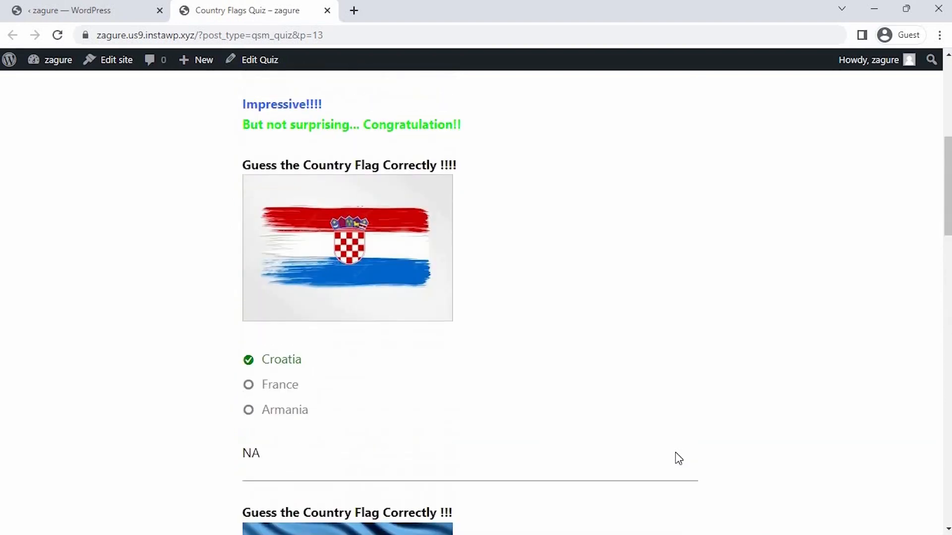
{"action": "scroll", "coordinate": [676, 453], "scroll_direction": "up", "scroll_amount": 8}
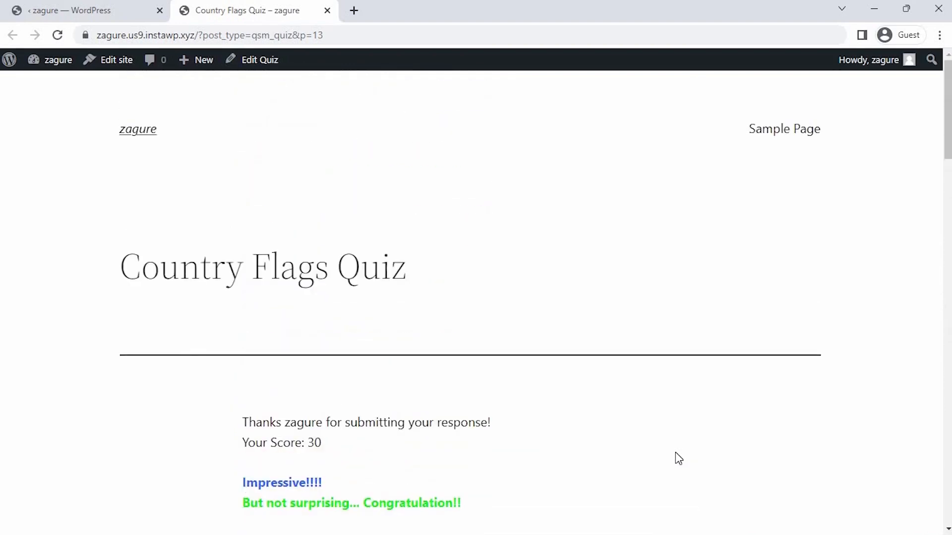